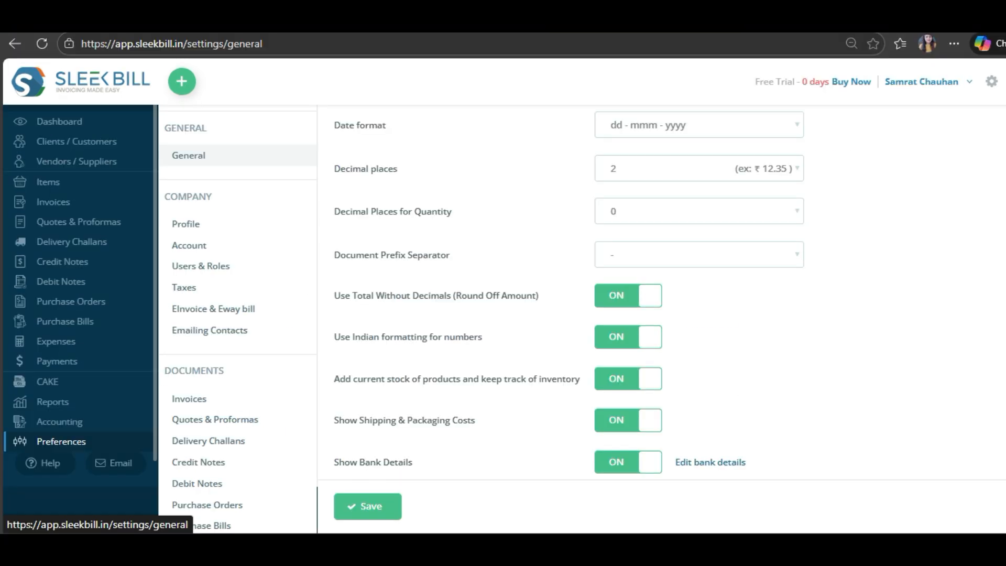
Step: Set the company profile's taxation type to GST and save the profile
{"action": "left_click", "coordinate": [187, 224]}
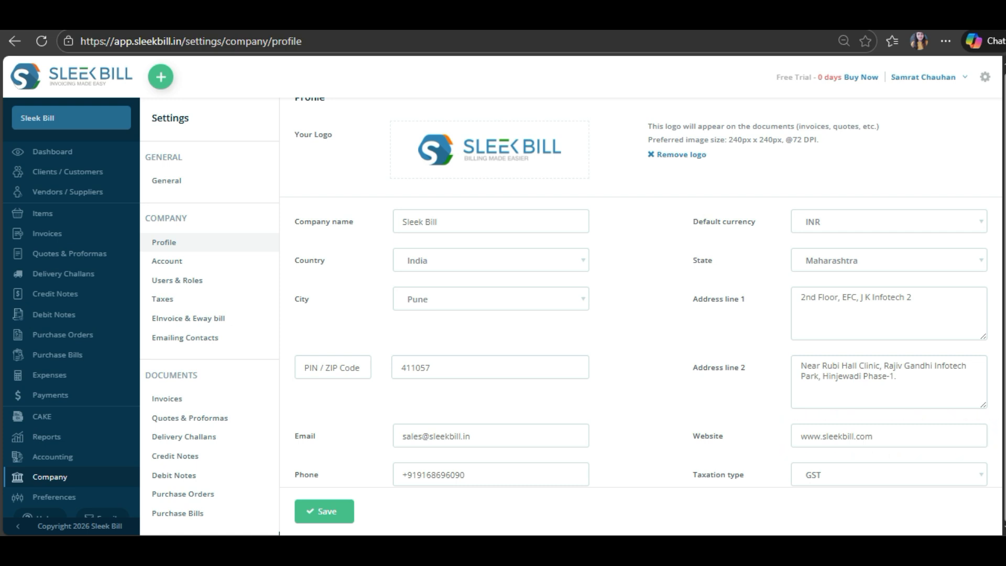
{"action": "scroll", "coordinate": [639, 314], "scroll_direction": "down", "scroll_amount": 6}
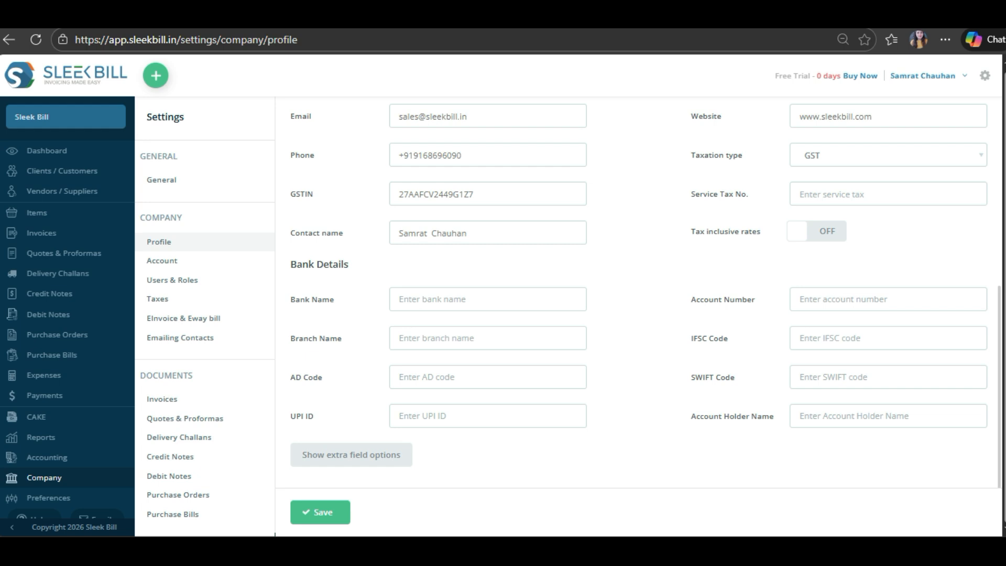
{"action": "left_click", "coordinate": [889, 155]}
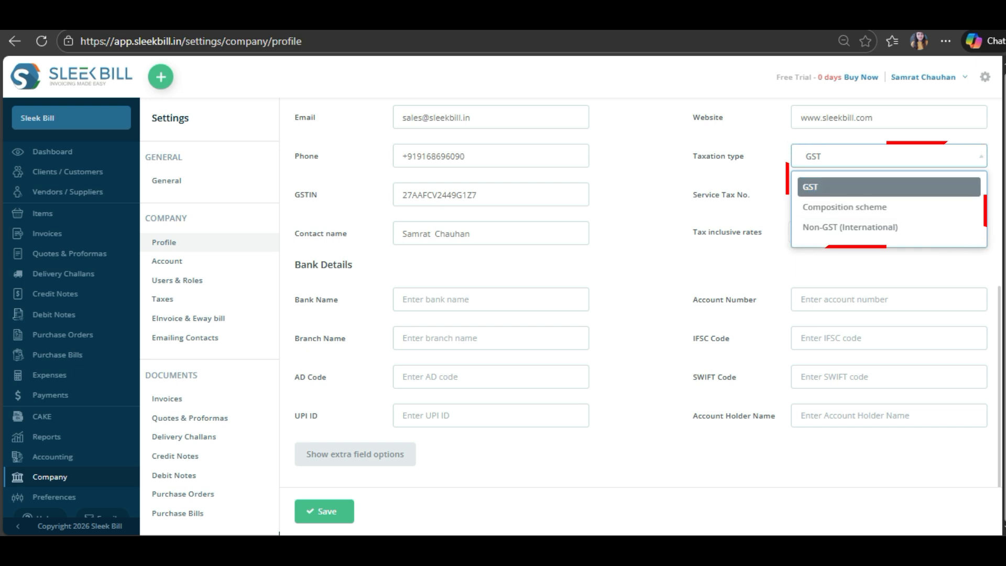
{"action": "left_click", "coordinate": [889, 187]}
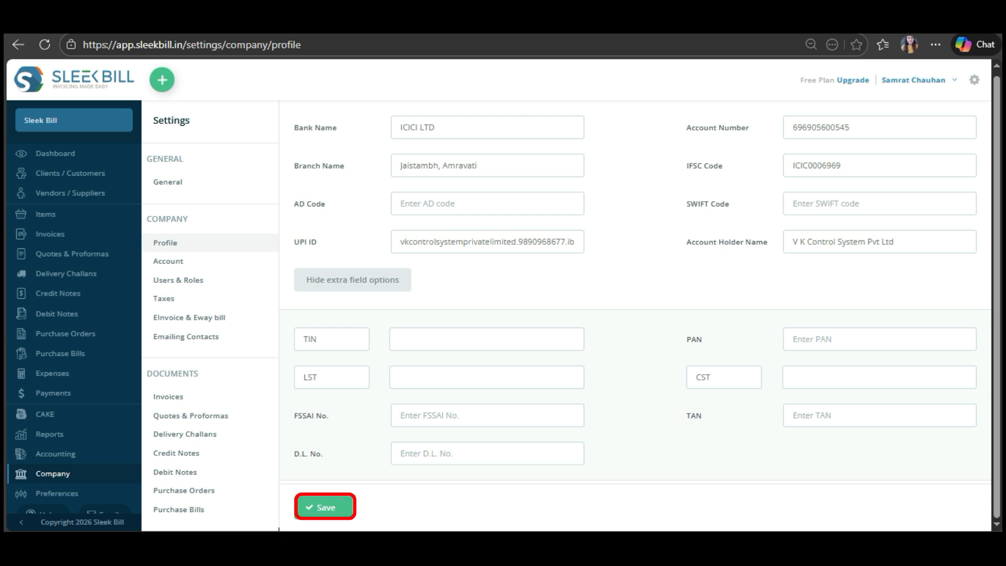
{"action": "left_click", "coordinate": [324, 508]}
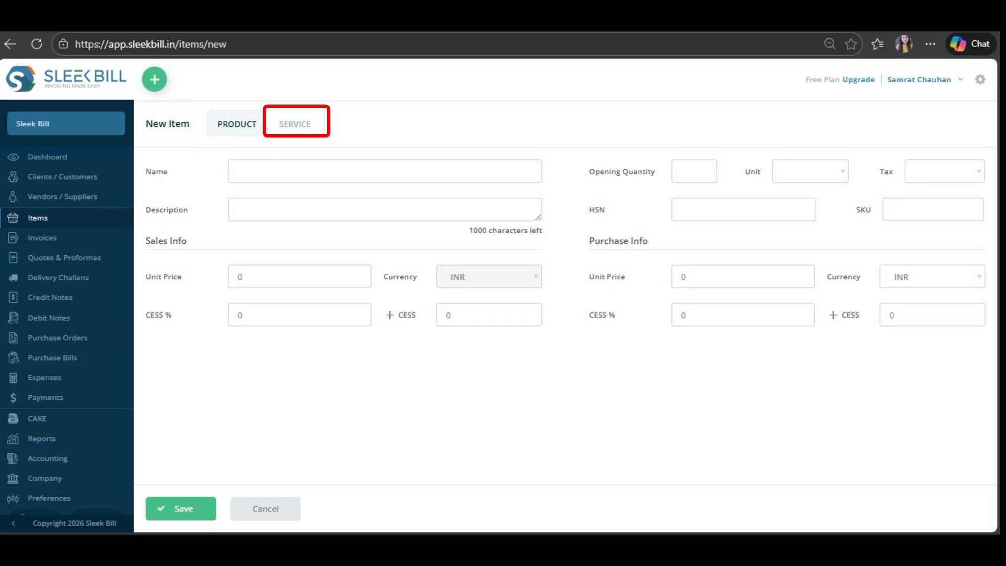
Step: Choose Piece (PC) as the unit of the new Door Sensor product
{"action": "left_click", "coordinate": [295, 124]}
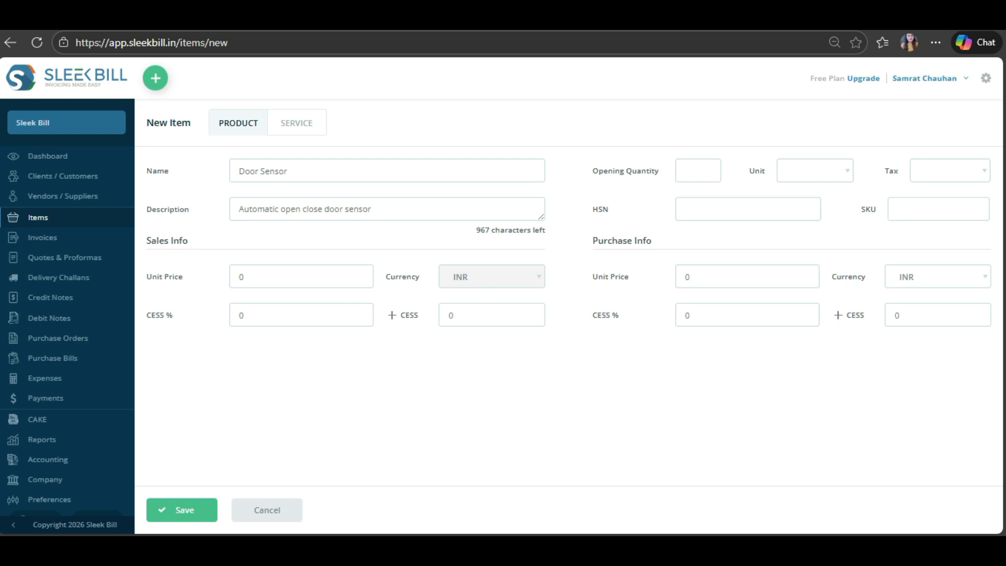
{"action": "left_click", "coordinate": [815, 171]}
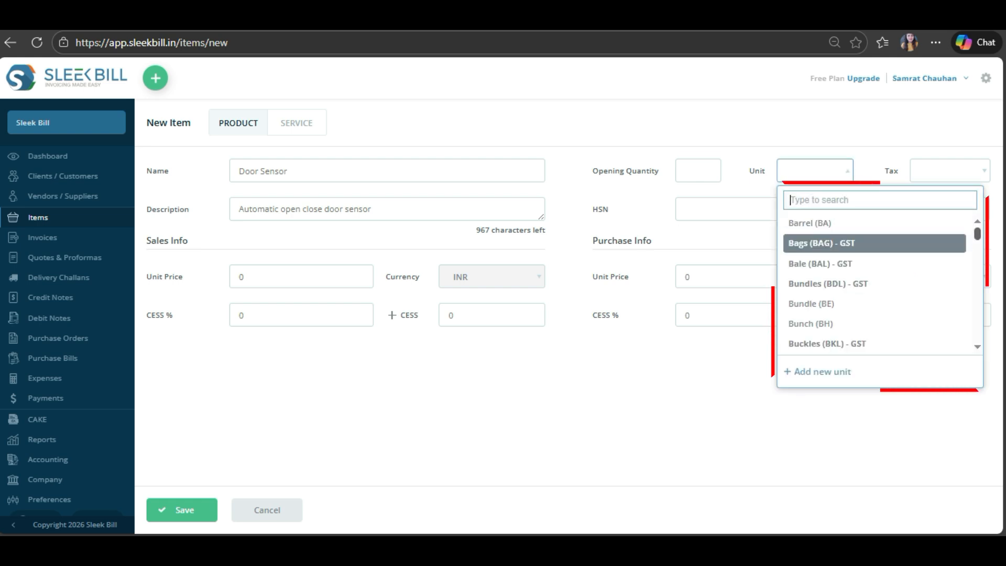
{"action": "scroll", "coordinate": [881, 285], "scroll_direction": "down", "scroll_amount": 15}
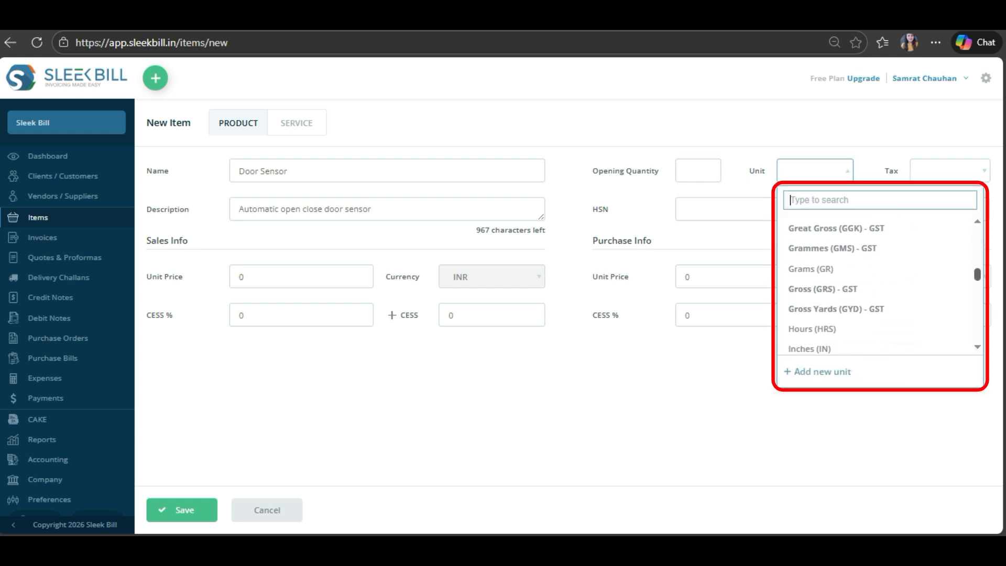
{"action": "scroll", "coordinate": [881, 286], "scroll_direction": "down", "scroll_amount": 3}
{"action": "scroll", "coordinate": [880, 285], "scroll_direction": "down", "scroll_amount": 6}
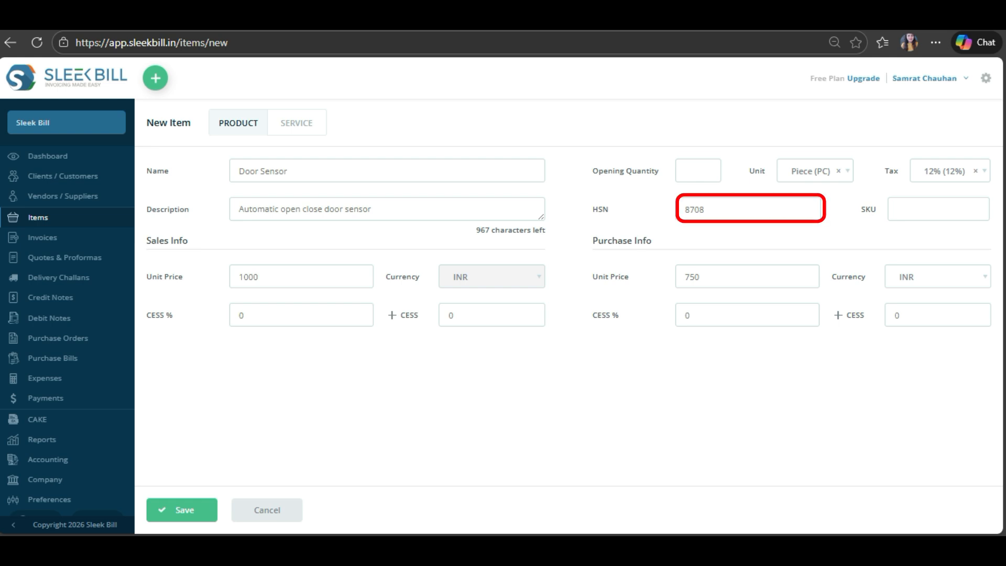
Step: Select INR as the purchase currency of the Door Sensor product, leaving its SKU blank
{"action": "left_click", "coordinate": [939, 209]}
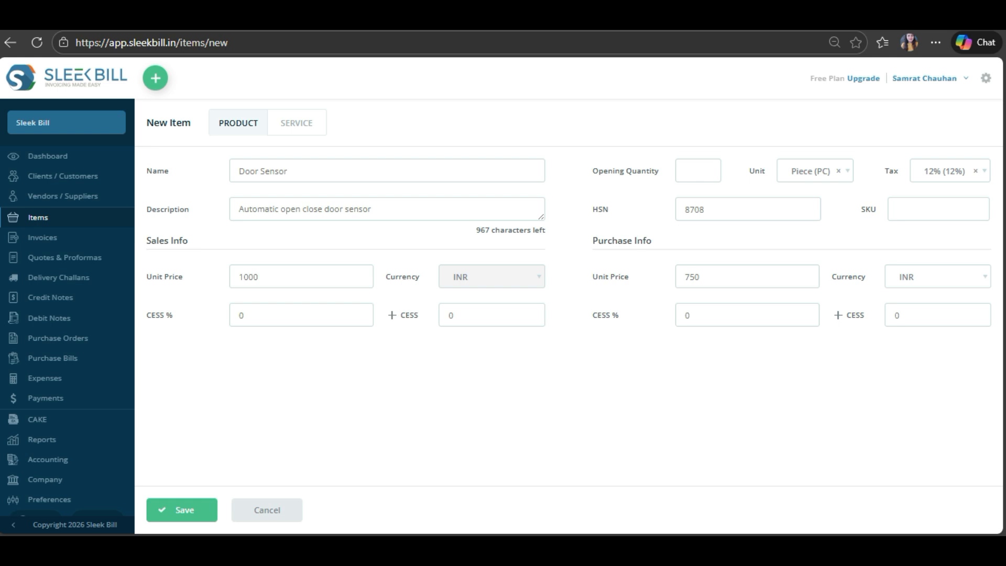
{"action": "left_click", "coordinate": [938, 277]}
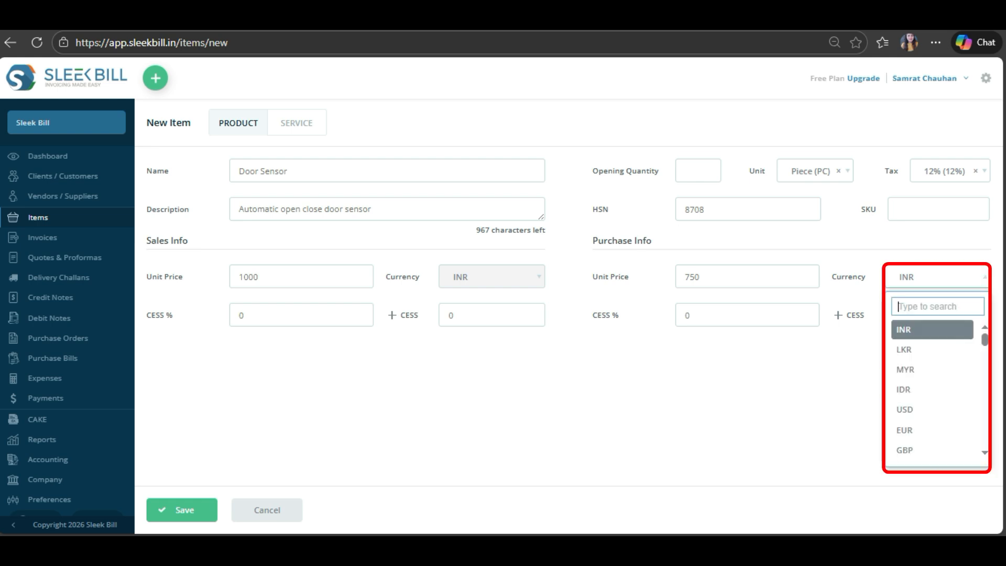
{"action": "left_click", "coordinate": [933, 330]}
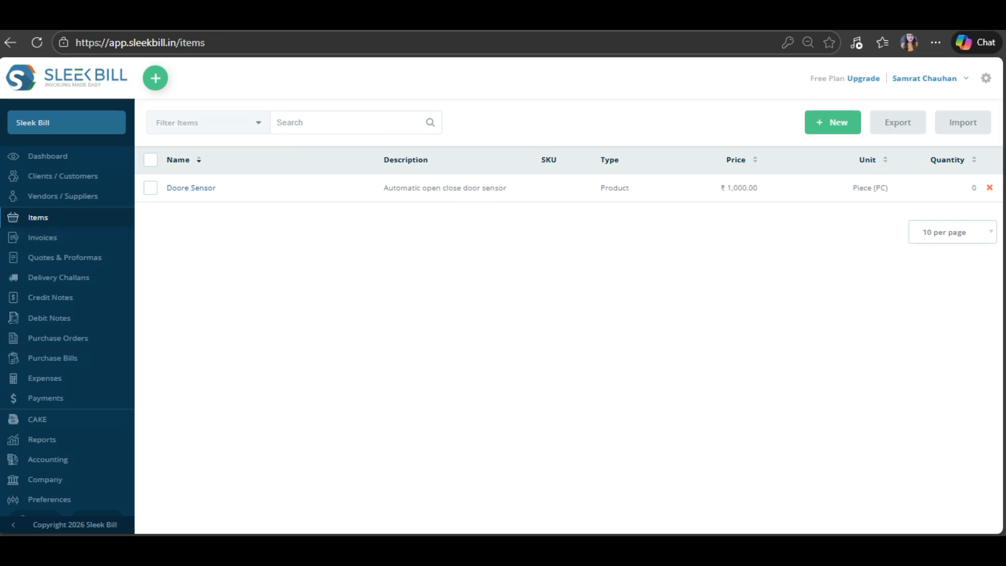
Step: Download the sample template for importing products and services, and import the item-list file into the items
{"action": "left_click", "coordinate": [963, 122]}
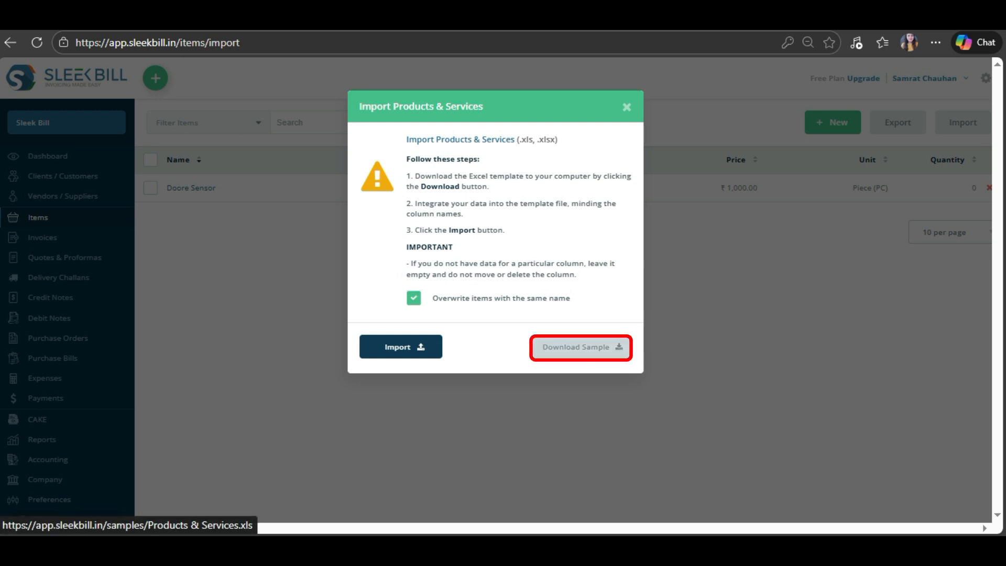
{"action": "left_click", "coordinate": [580, 347]}
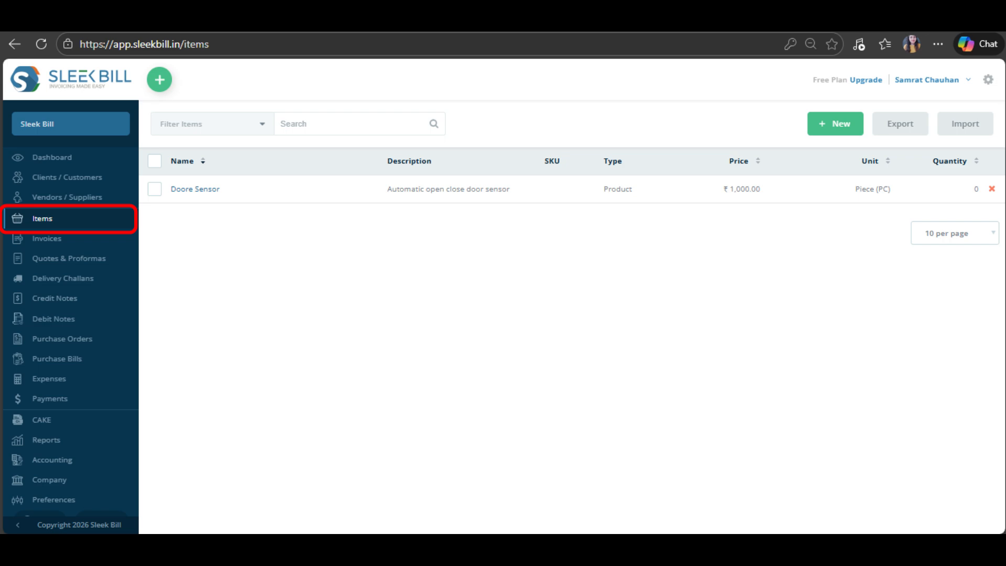
{"action": "left_click", "coordinate": [966, 124]}
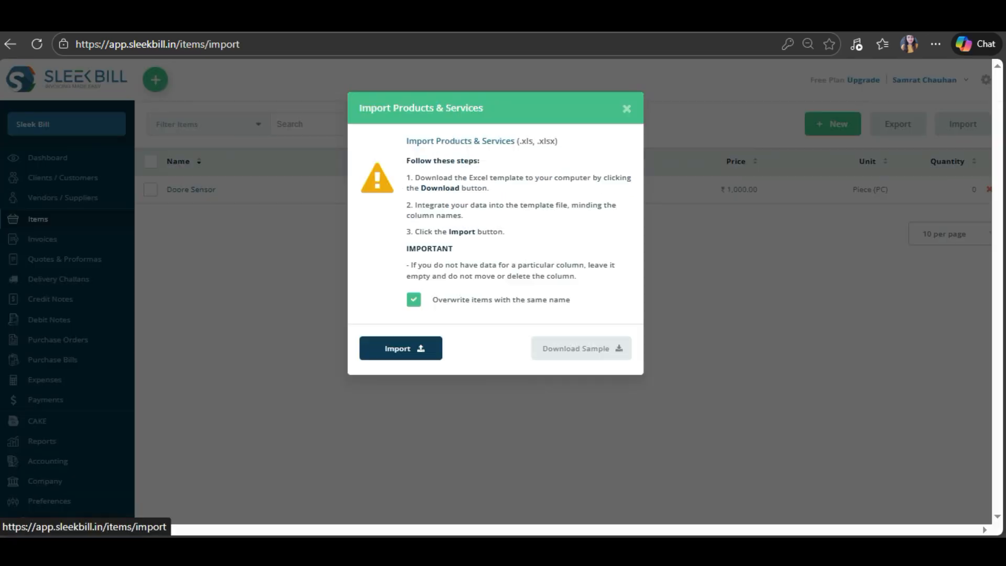
{"action": "left_click", "coordinate": [401, 348]}
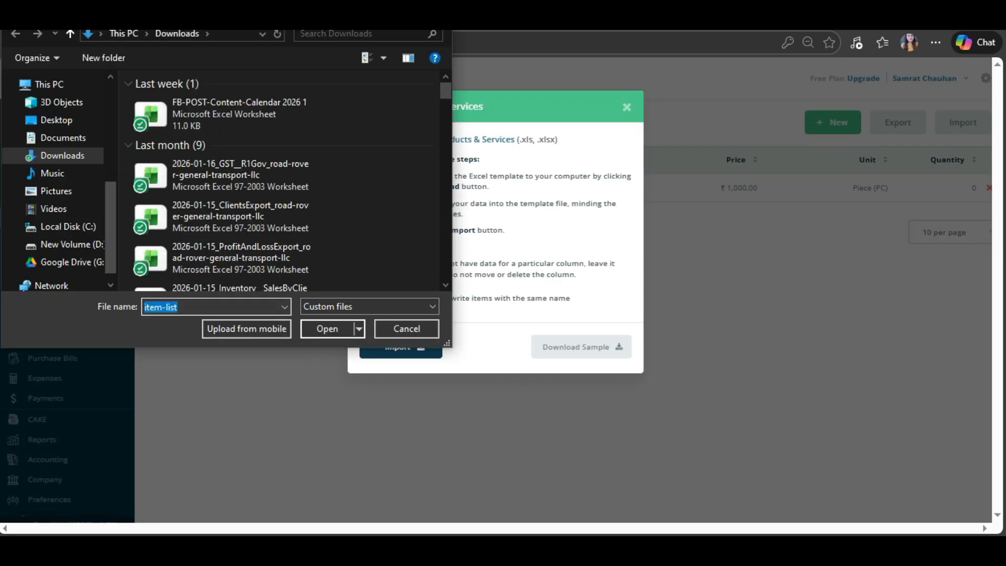
{"action": "key", "text": "Return"}
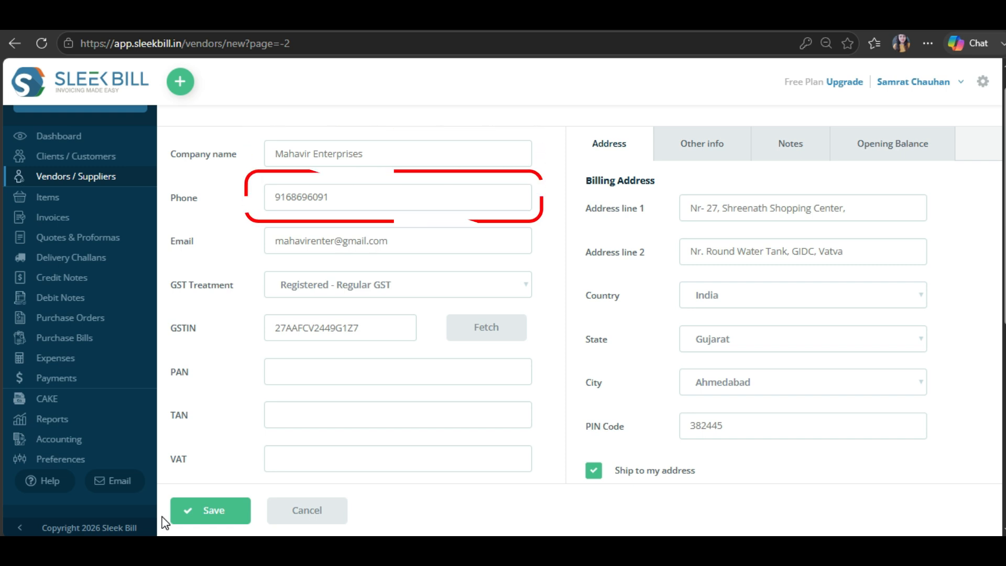
Step: Set the GST treatment of the new vendor Mahavir Enterprises to Registered - Regular GST
{"action": "left_click", "coordinate": [513, 289]}
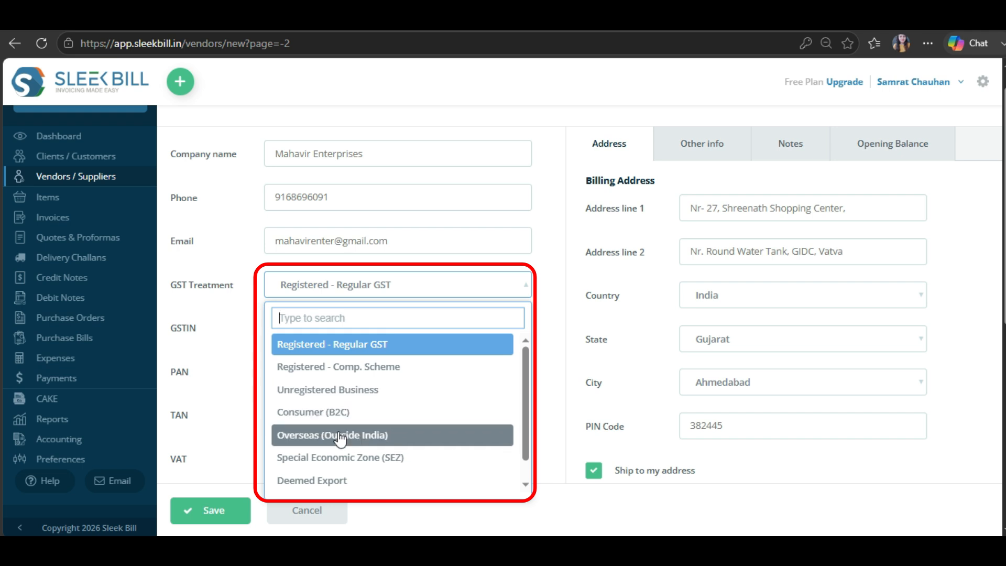
{"action": "left_click", "coordinate": [354, 345]}
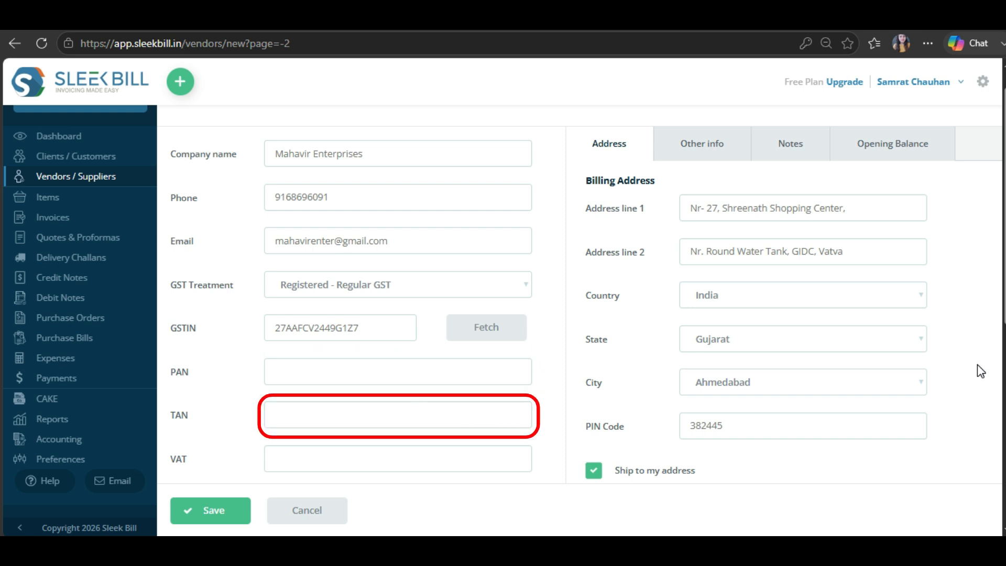
Step: Look through the new vendor's other info, notes and opening balance fields, and return to the billing address
{"action": "left_click", "coordinate": [713, 157]}
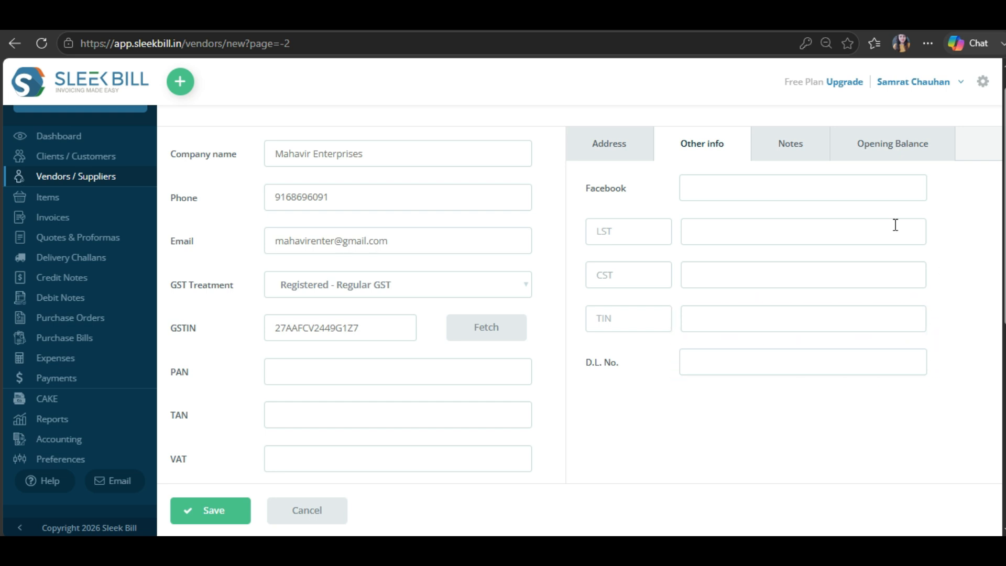
{"action": "left_click", "coordinate": [792, 155]}
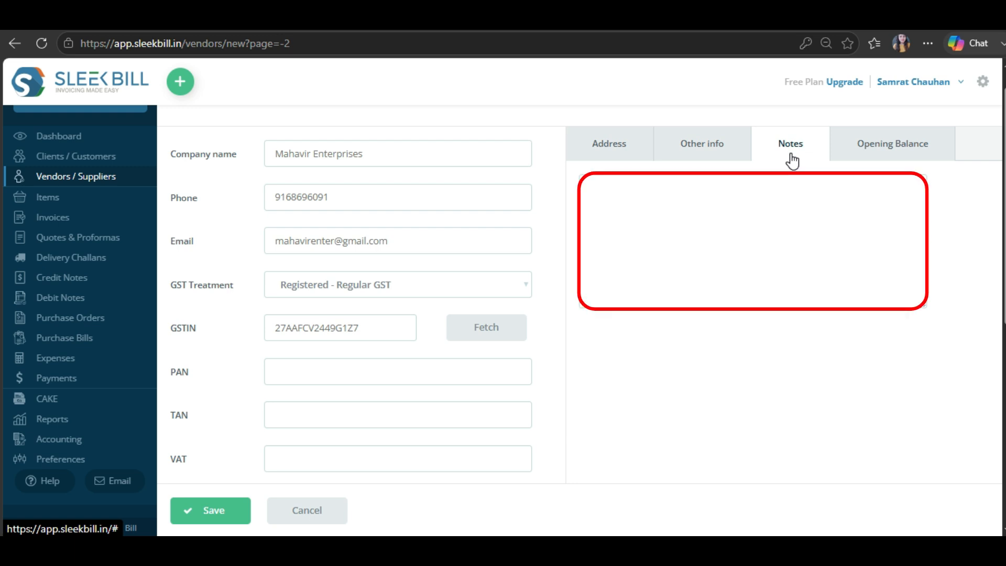
{"action": "left_click", "coordinate": [942, 153]}
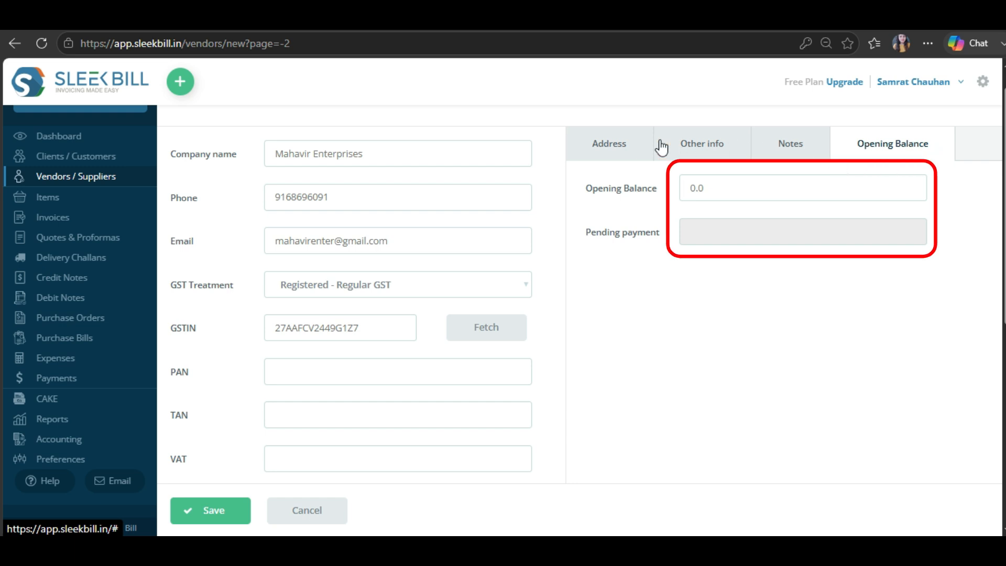
{"action": "left_click", "coordinate": [615, 149]}
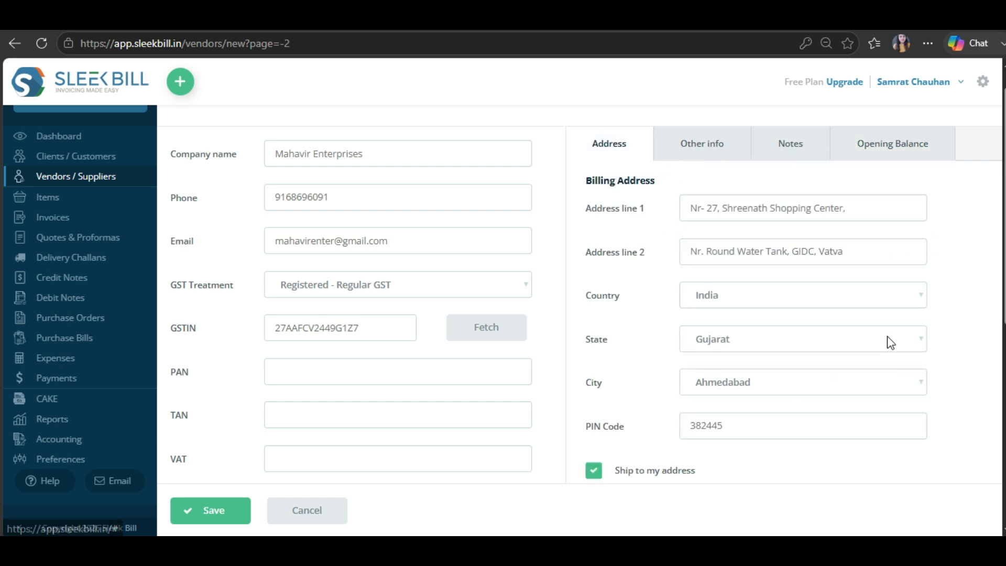
Step: Try the option to ship to a different address for the vendor and restore Ship to my address
{"action": "scroll", "coordinate": [891, 283], "scroll_direction": "down", "scroll_amount": 4}
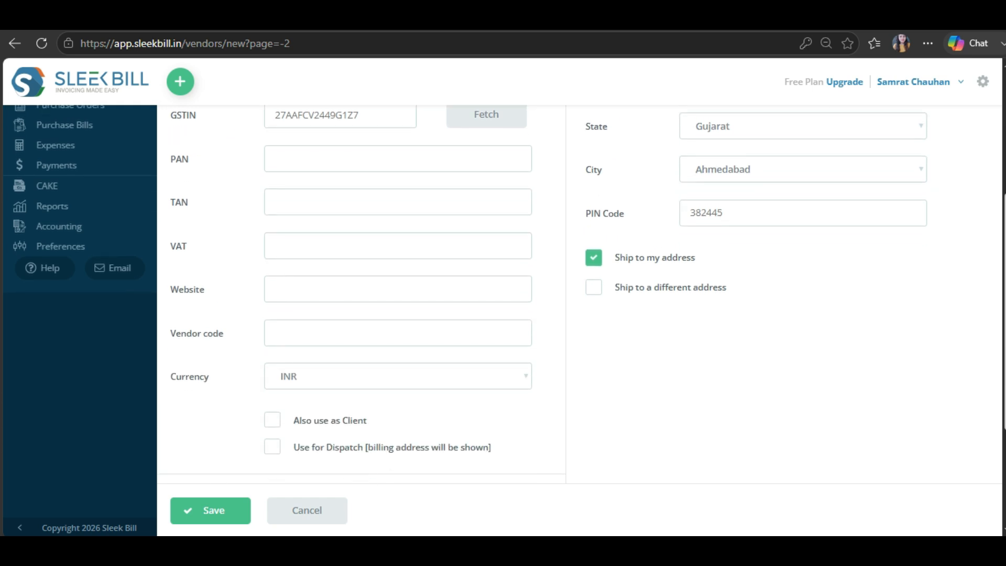
{"action": "left_click", "coordinate": [597, 290]}
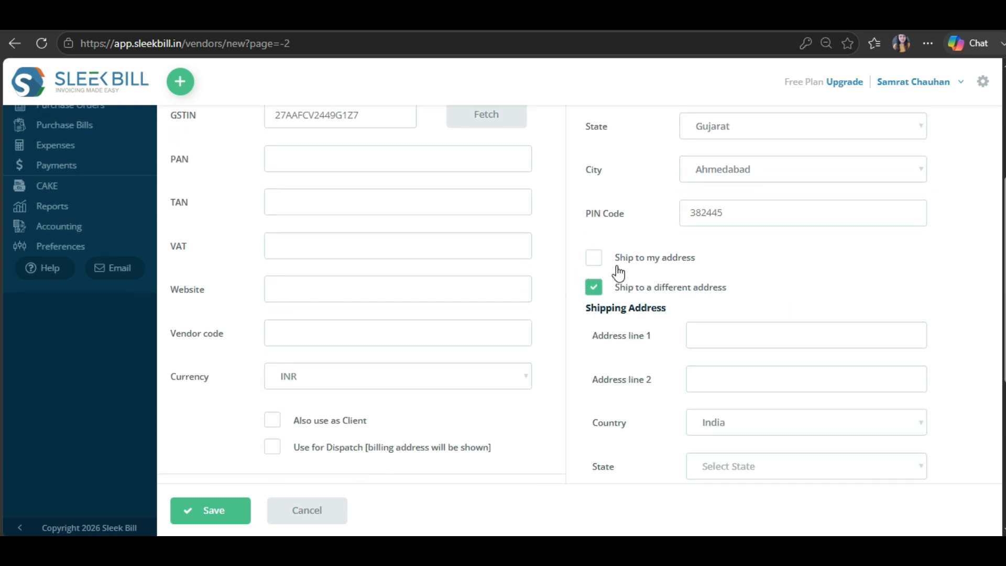
{"action": "left_click", "coordinate": [592, 259]}
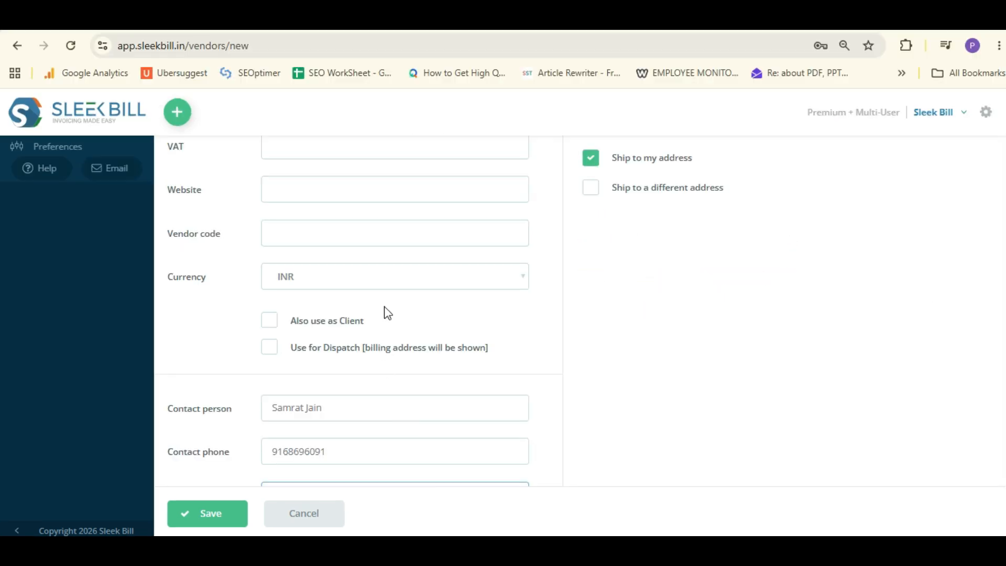
Step: Keep INR as the vendor's currency, mark the vendor as also used as a client, and save the vendor
{"action": "left_click", "coordinate": [468, 276]}
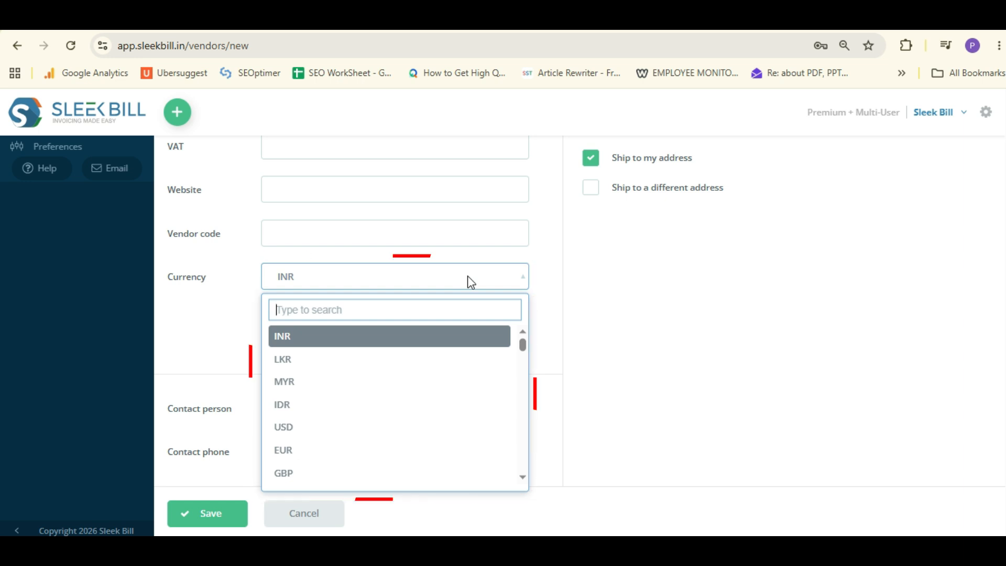
{"action": "left_click", "coordinate": [468, 277]}
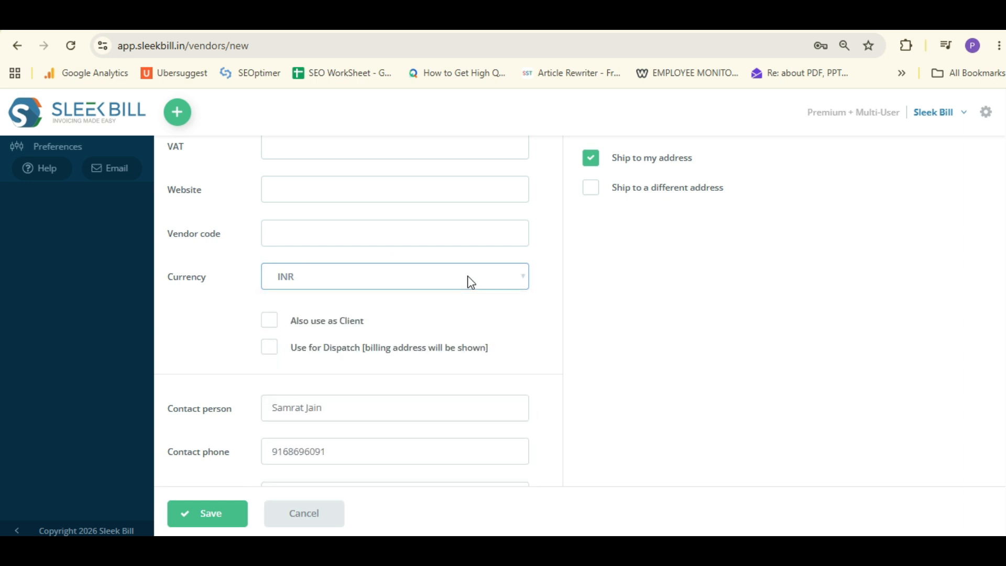
{"action": "left_click", "coordinate": [269, 322]}
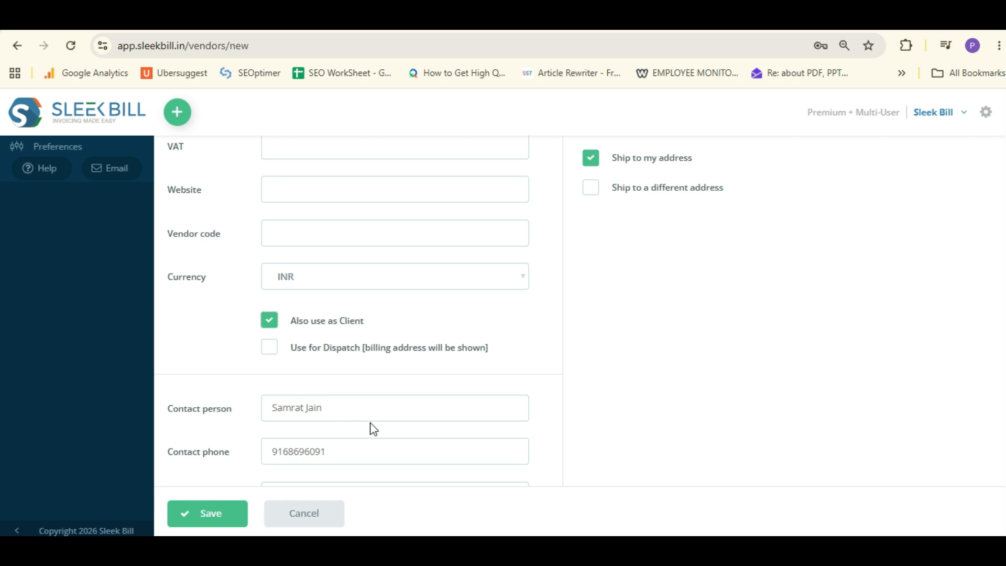
{"action": "scroll", "coordinate": [364, 307], "scroll_direction": "down", "scroll_amount": 2}
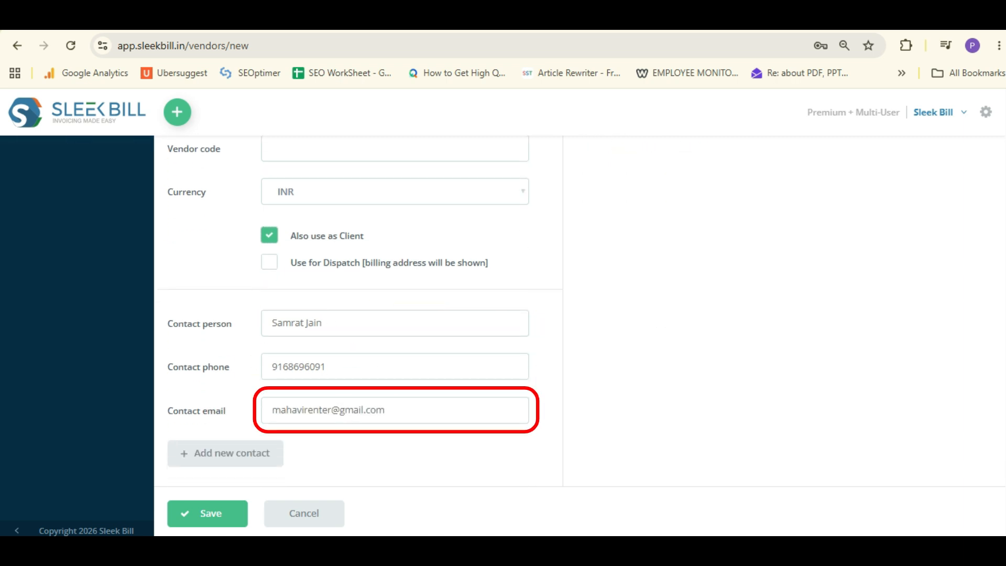
{"action": "left_click", "coordinate": [227, 525]}
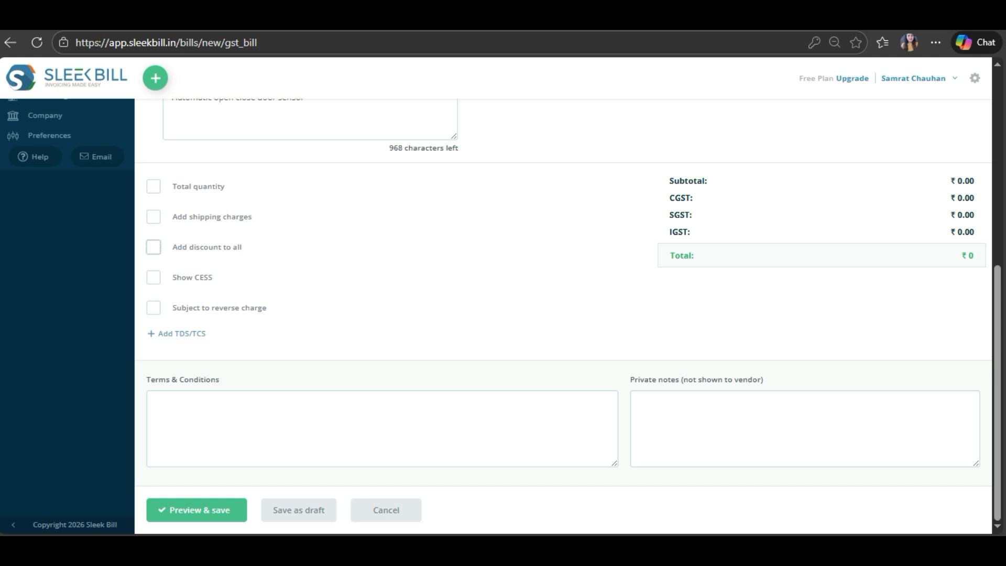
Step: Enable the total quantity on the new GST purchase bill and choose Box (BOX) - GST as its unit
{"action": "left_click", "coordinate": [154, 186]}
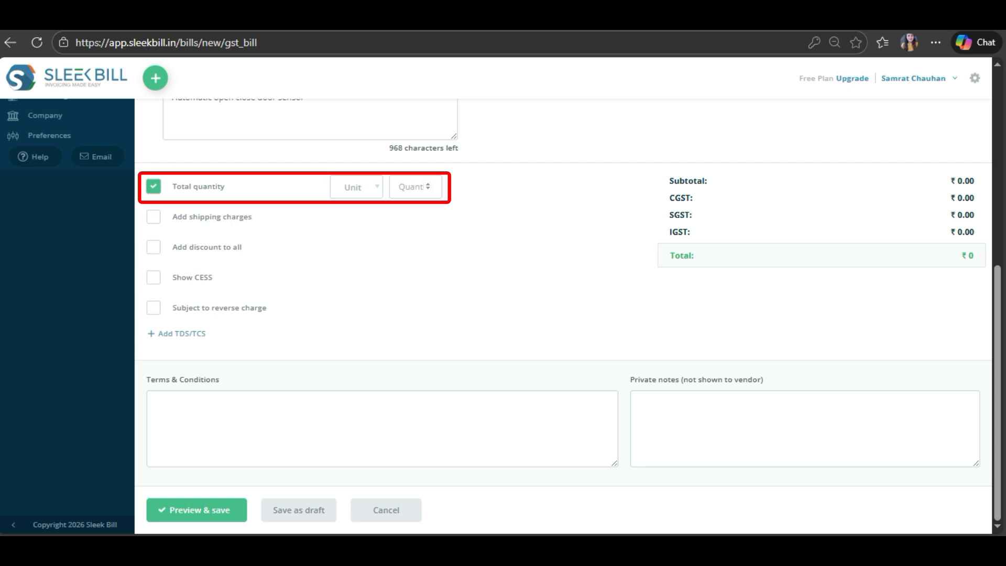
{"action": "left_click", "coordinate": [414, 187]}
{"action": "left_click", "coordinate": [356, 187]}
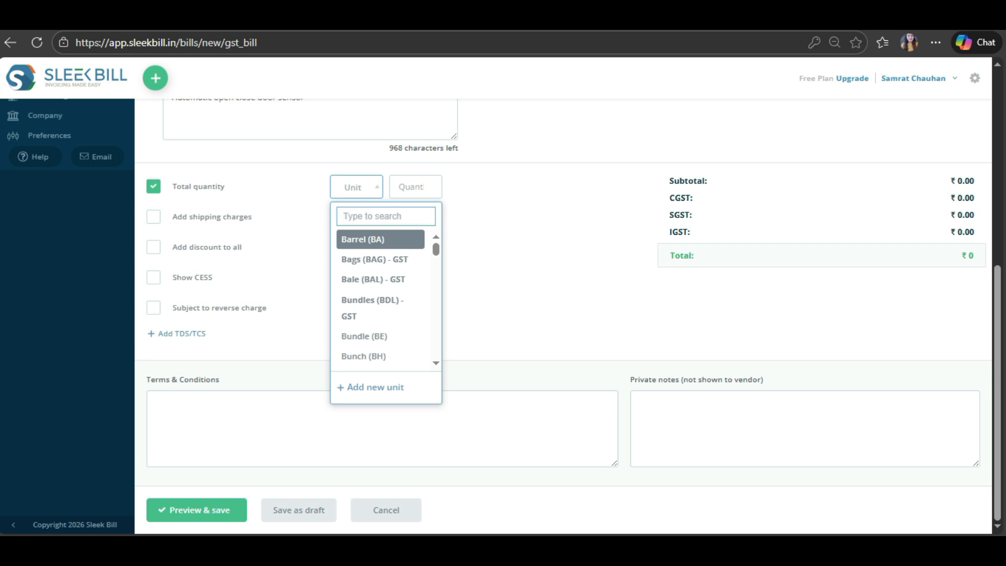
{"action": "type", "text": "bo"}
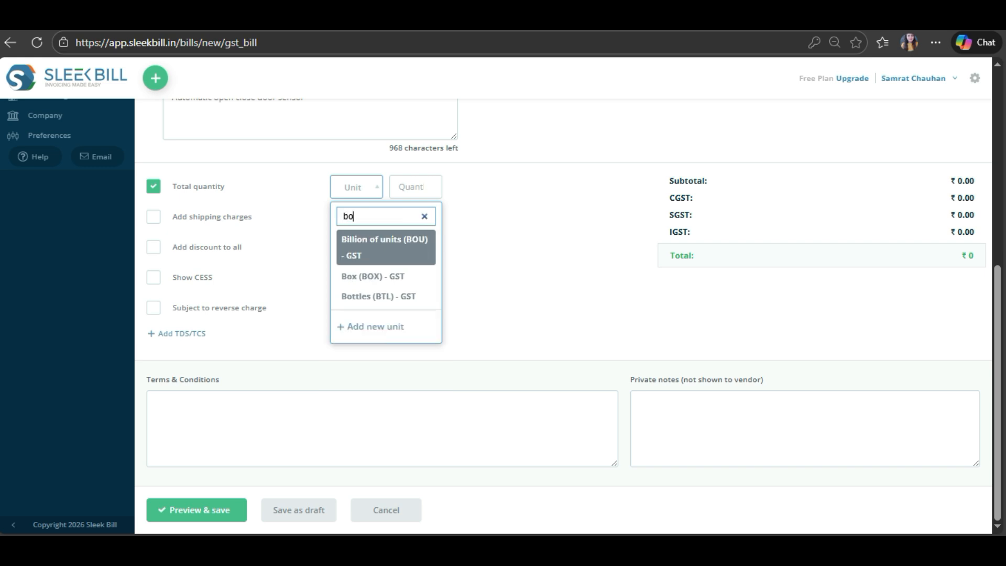
{"action": "key", "text": "Down"}
{"action": "key", "text": "Return"}
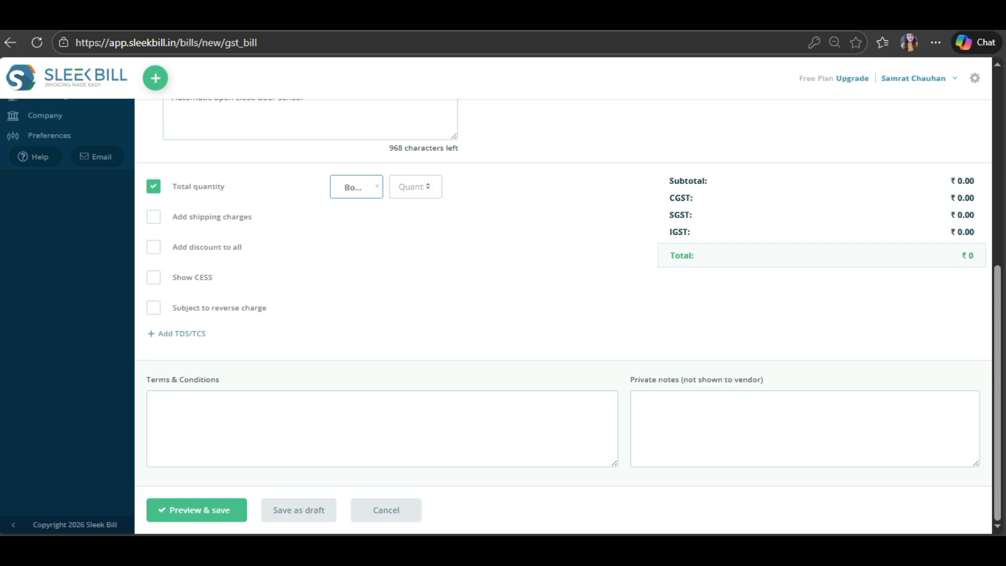
Step: Turn off the total quantity on the GST purchase bill
{"action": "left_click", "coordinate": [411, 187]}
{"action": "left_click", "coordinate": [153, 187]}
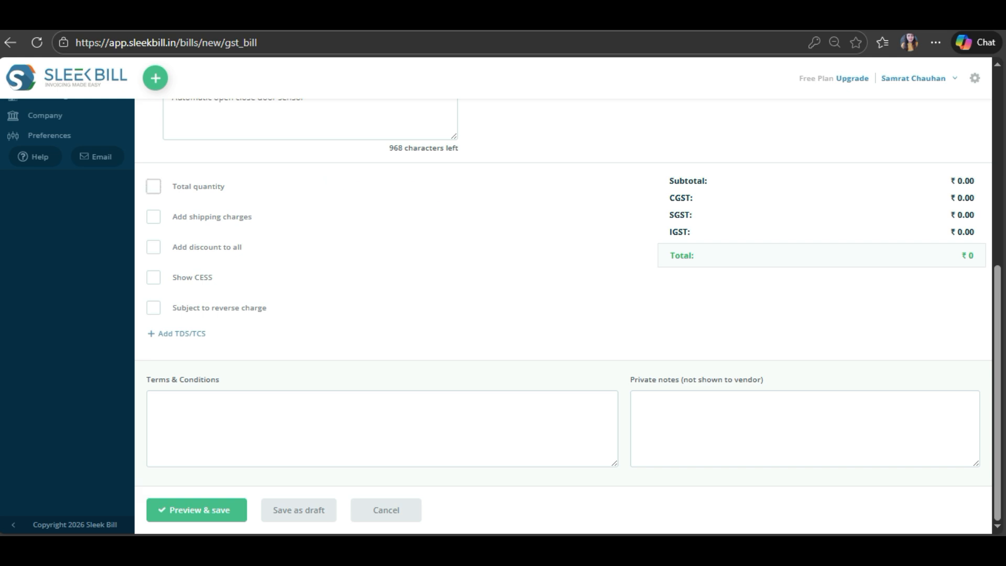
Step: Try the shipping charges, discount to all, reverse charge and TDS/TCS options on the purchase bill and remove them again
{"action": "left_click", "coordinate": [154, 217]}
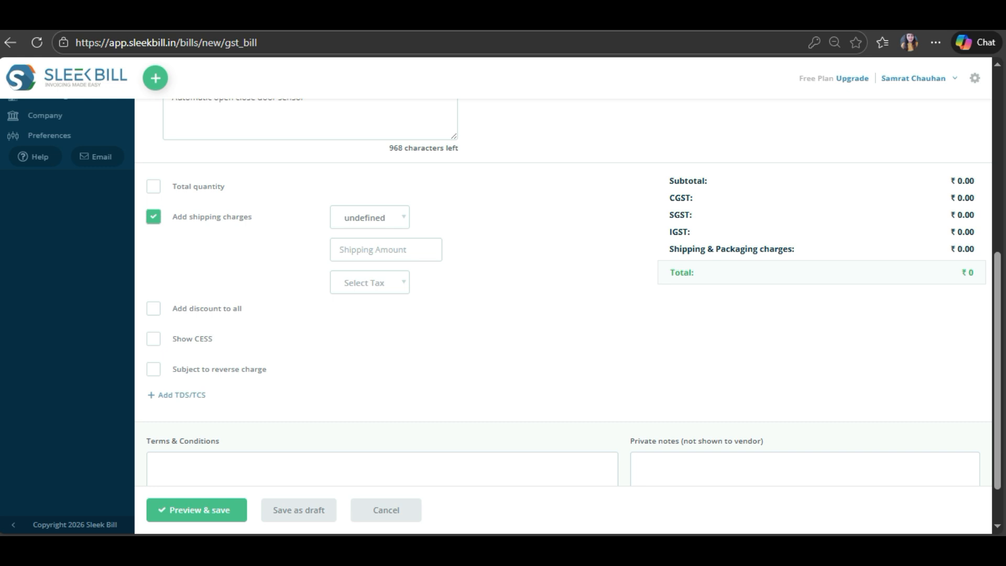
{"action": "left_click", "coordinate": [154, 309]}
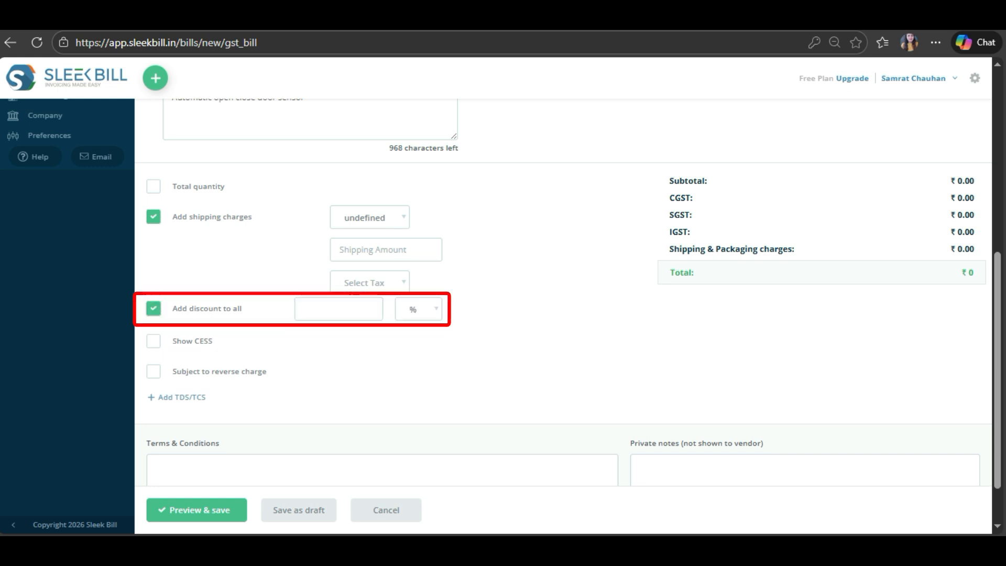
{"action": "left_click", "coordinate": [154, 217]}
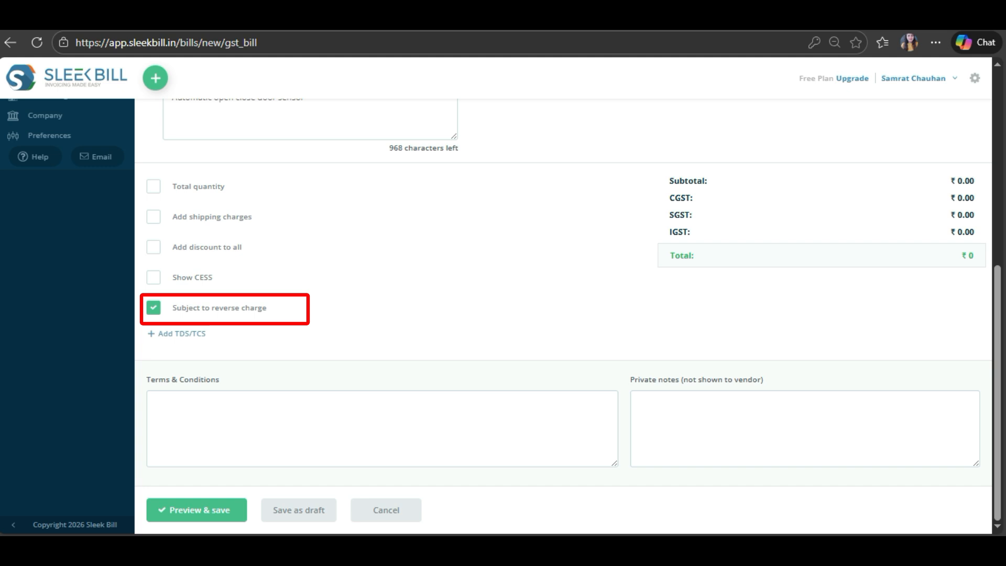
{"action": "left_click", "coordinate": [154, 307]}
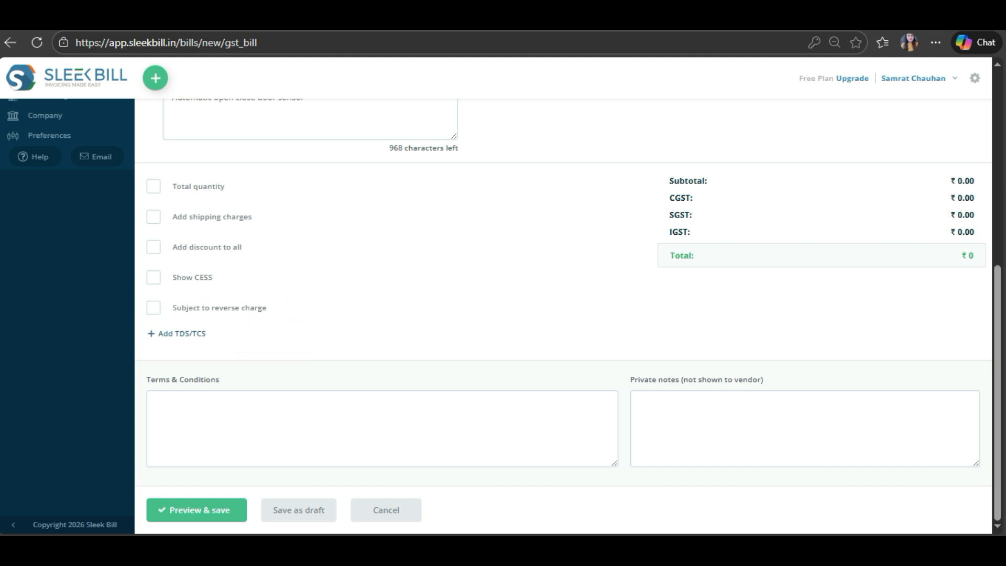
{"action": "left_click", "coordinate": [176, 333]}
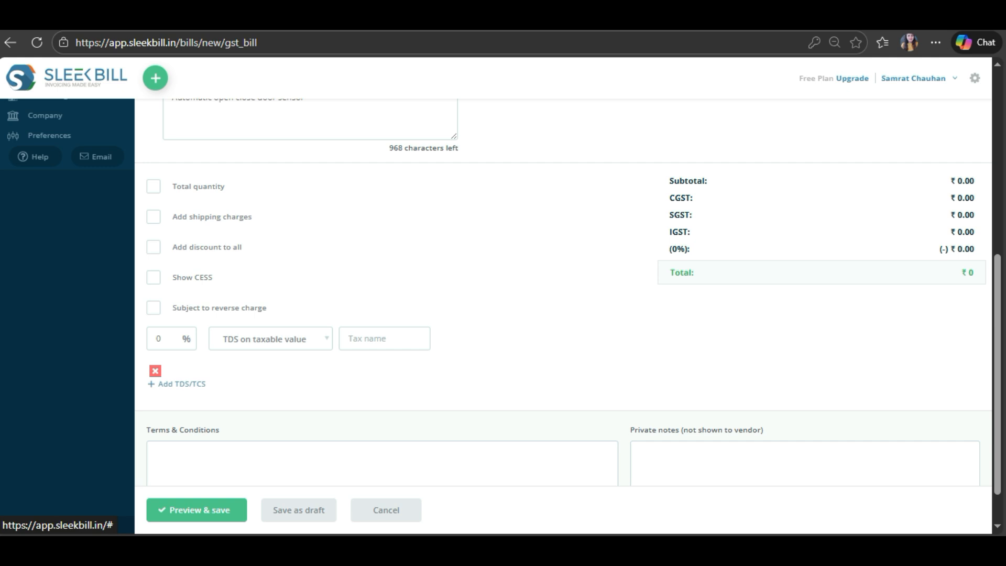
{"action": "left_click", "coordinate": [155, 371]}
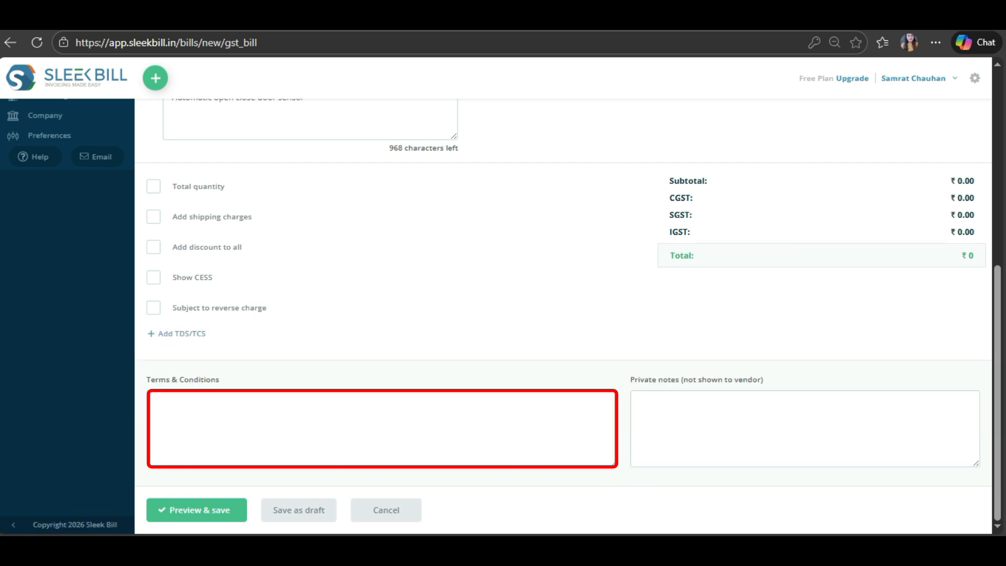
Step: Save the purchase bill with its terms and conditions empty, and choose Model GST 2 A4 as the design template in the preview
{"action": "left_click", "coordinate": [383, 428]}
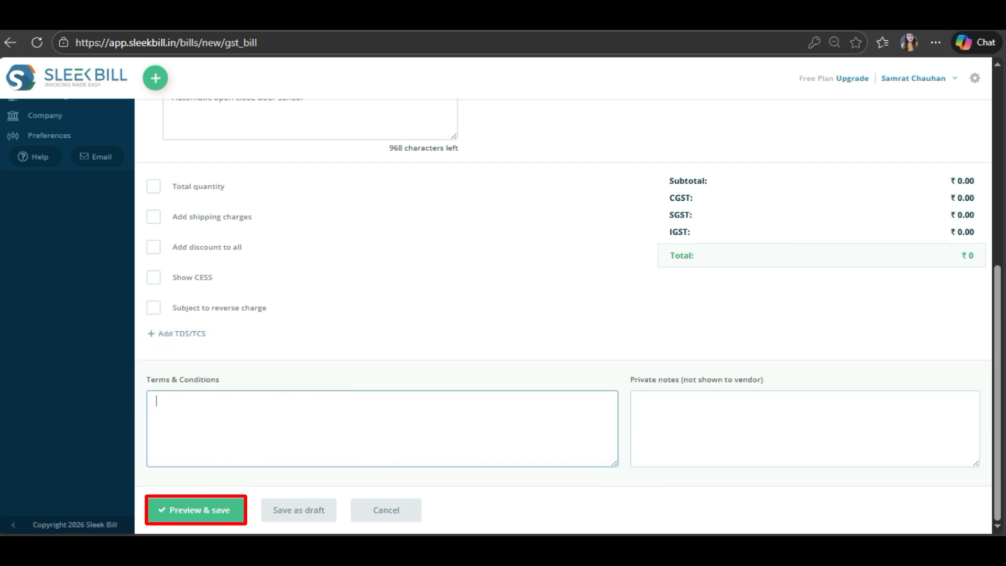
{"action": "left_click", "coordinate": [195, 510]}
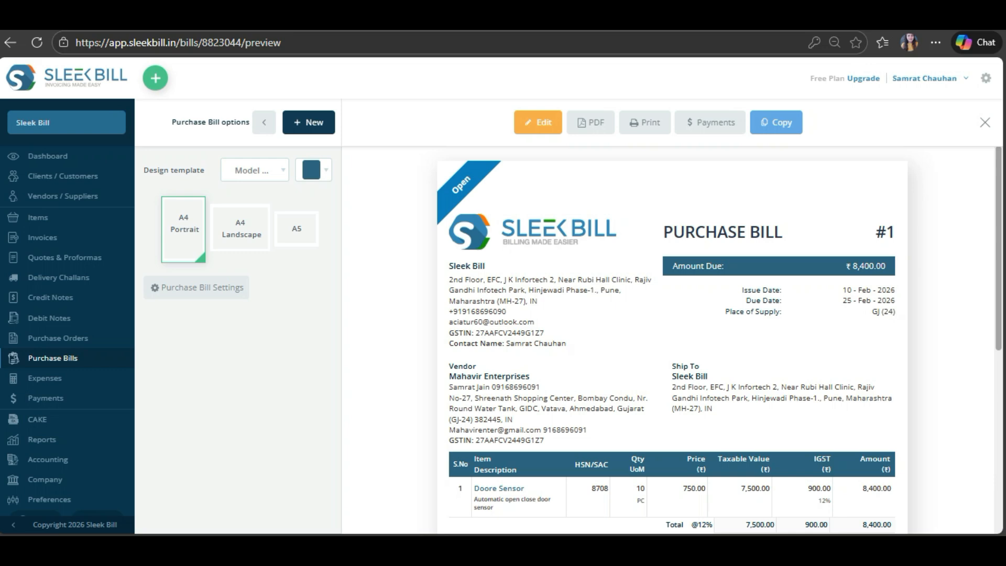
{"action": "scroll", "coordinate": [672, 341], "scroll_direction": "down", "scroll_amount": 5}
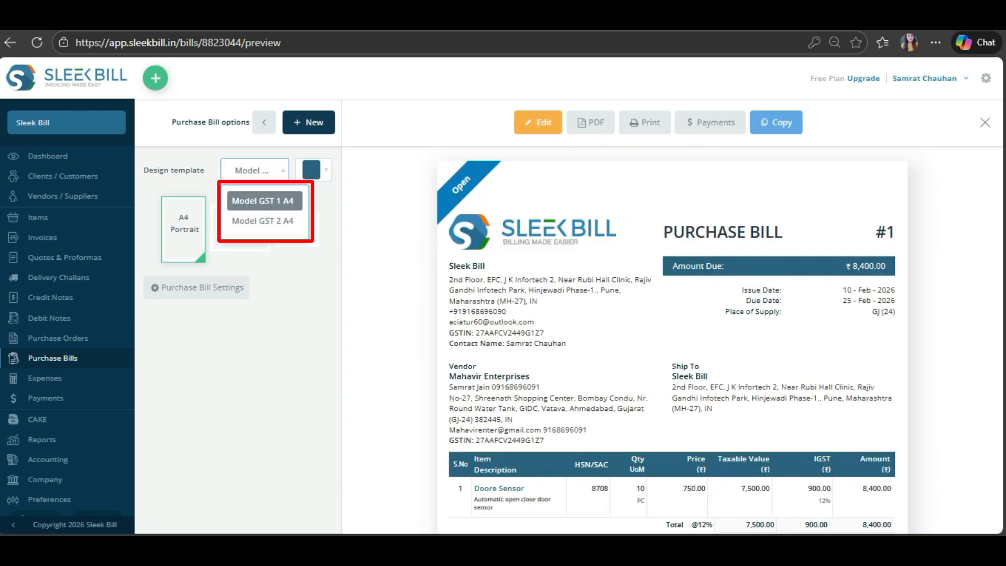
{"action": "left_click", "coordinate": [262, 220]}
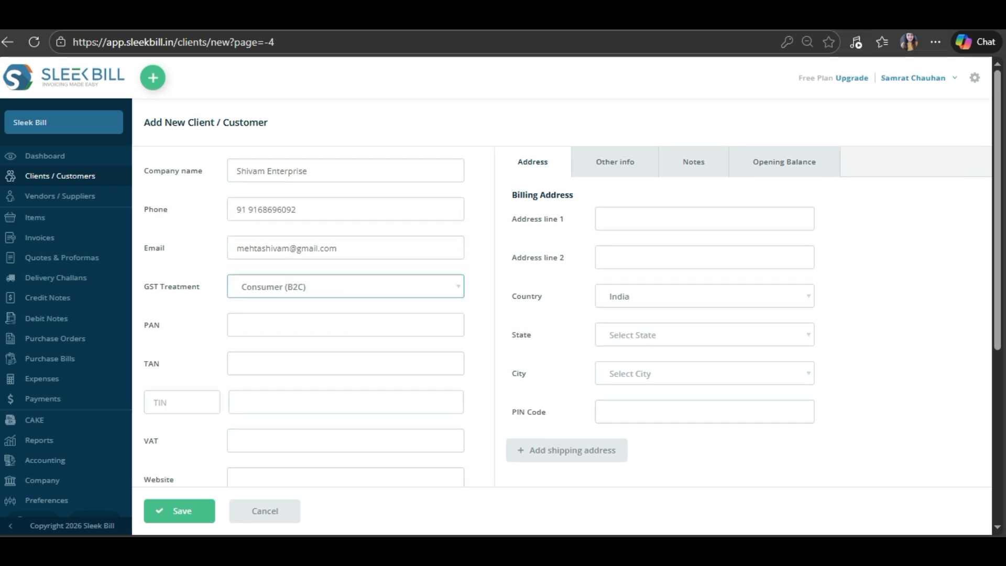
Step: Keep the client's GST treatment as Consumer (B2C) and look through the other info, notes and opening balance fields
{"action": "left_click", "coordinate": [438, 287]}
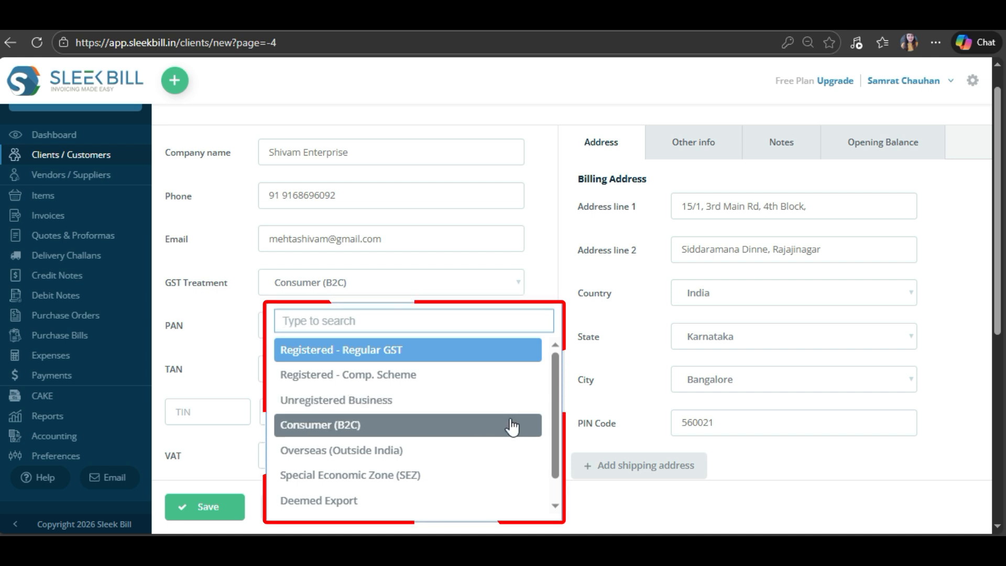
{"action": "left_click", "coordinate": [512, 425]}
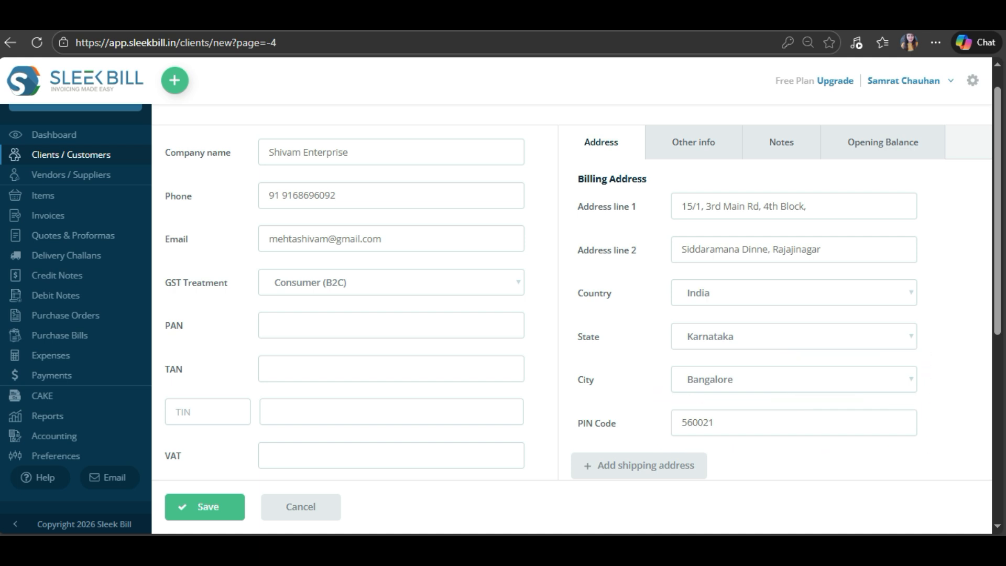
{"action": "left_click", "coordinate": [697, 142]}
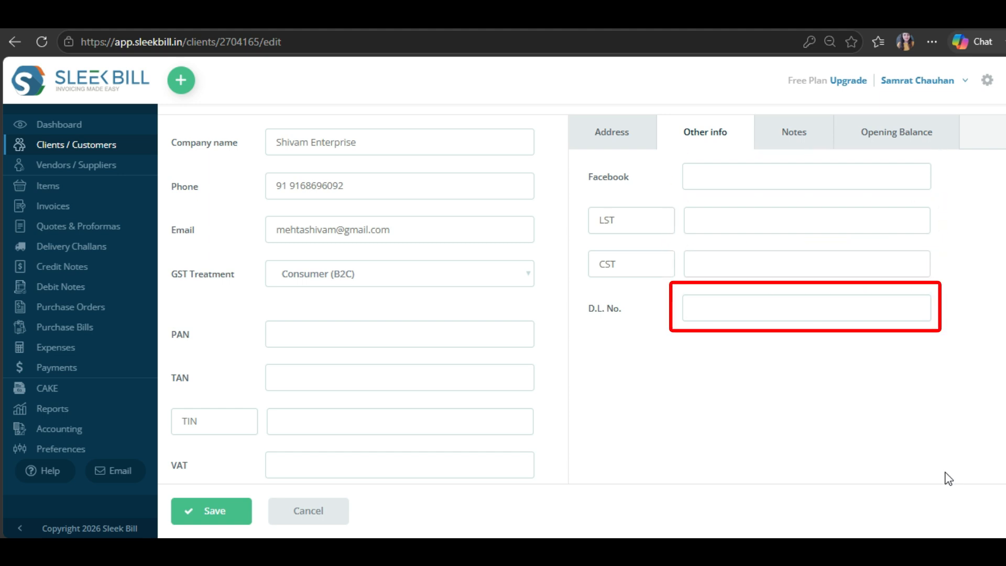
{"action": "left_click", "coordinate": [801, 143]}
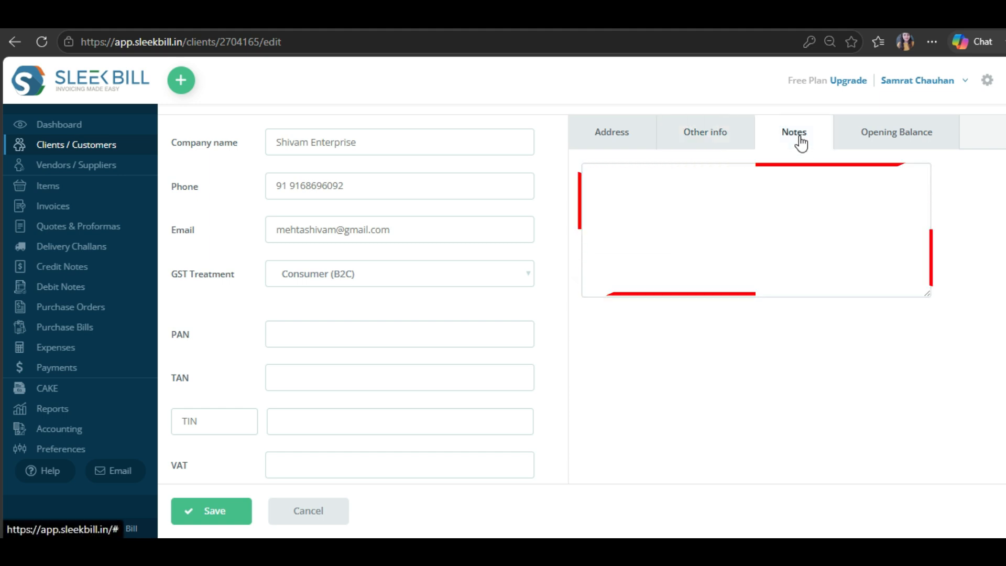
{"action": "left_click", "coordinate": [921, 137]}
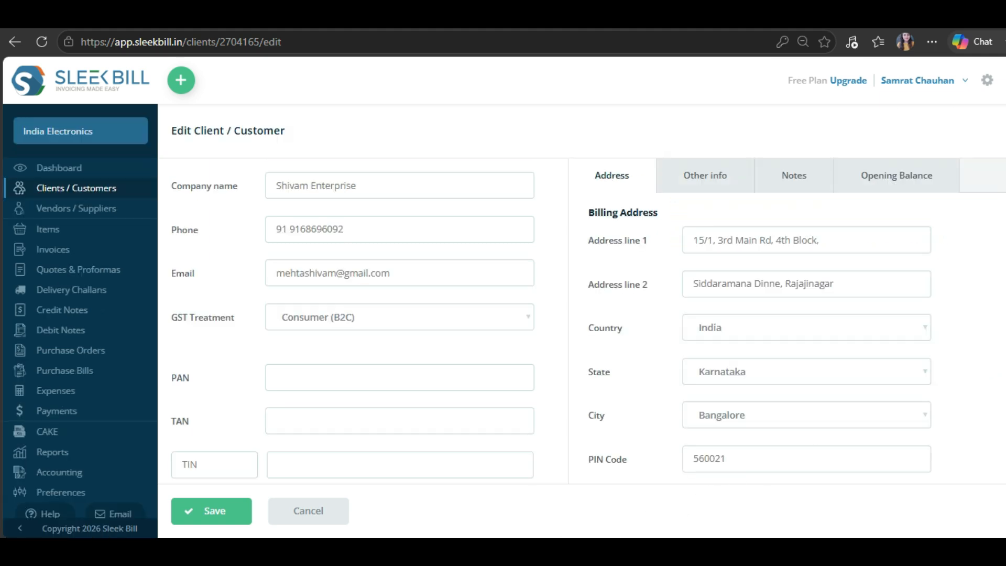
Step: Add a shipping address section to the client and mark the client as also used as a vendor
{"action": "scroll", "coordinate": [800, 272], "scroll_direction": "down", "scroll_amount": 5}
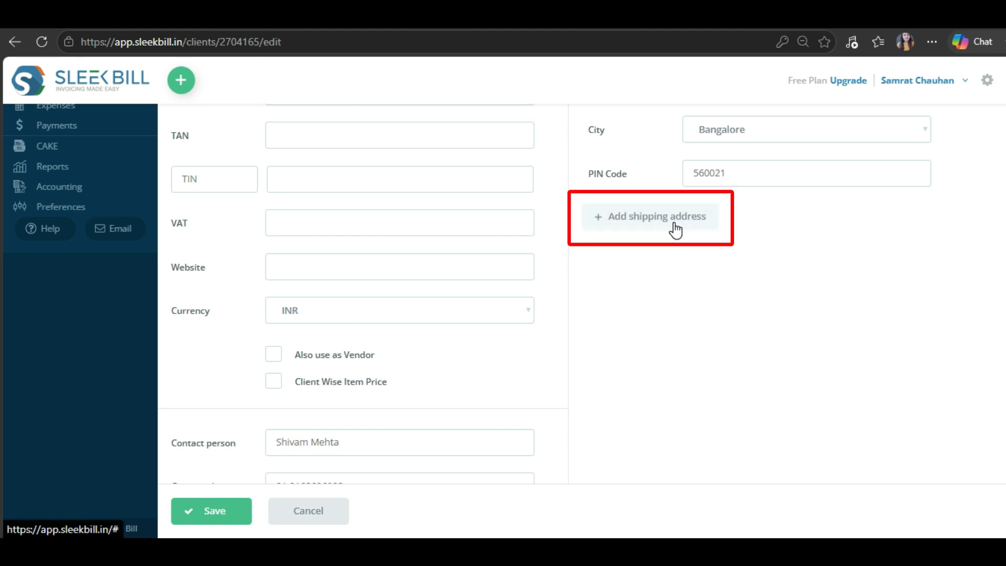
{"action": "left_click", "coordinate": [675, 229]}
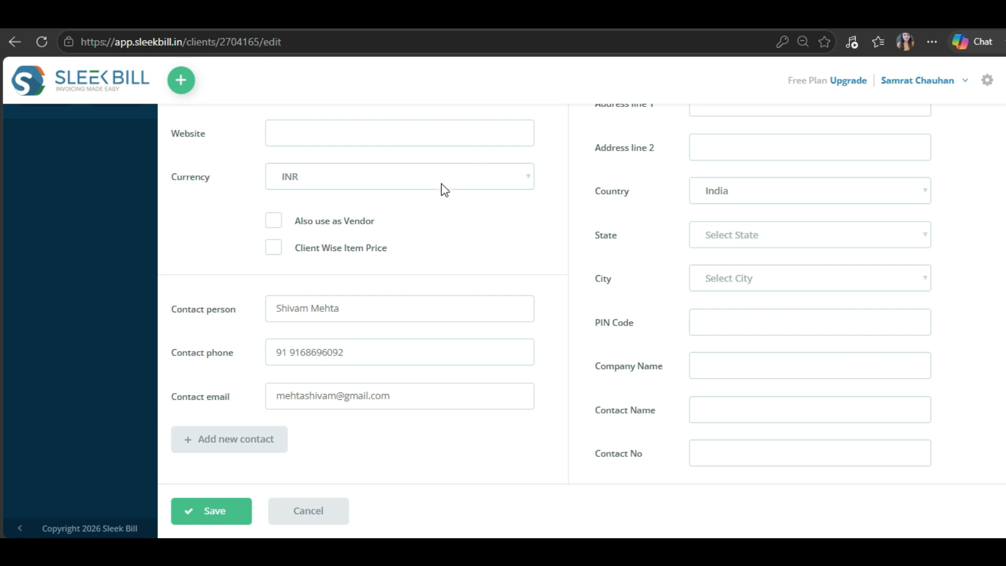
{"action": "left_click", "coordinate": [275, 221]}
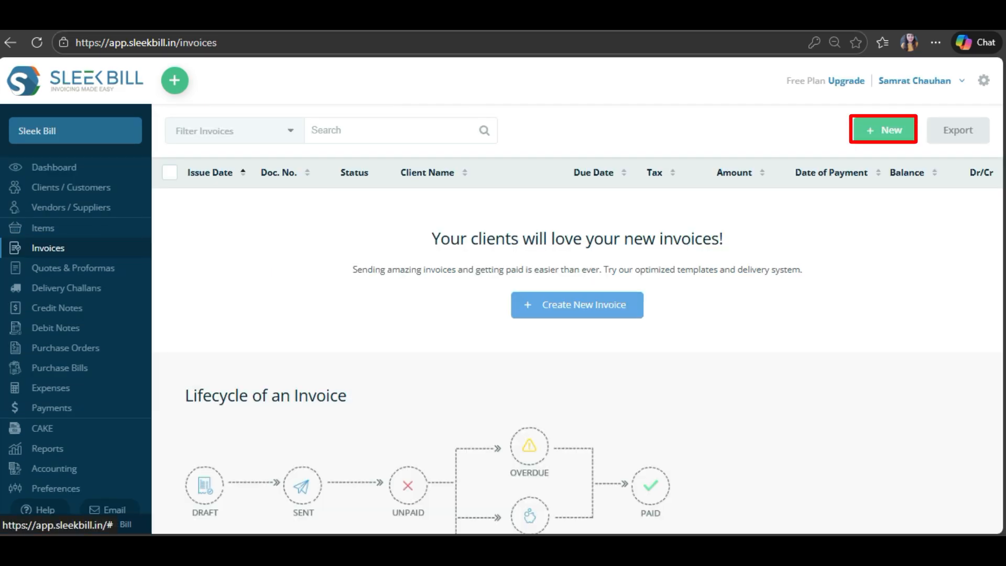
Step: Start a new tax invoice and select Shivam Enterprise - Bangalore as the client
{"action": "left_click", "coordinate": [885, 130]}
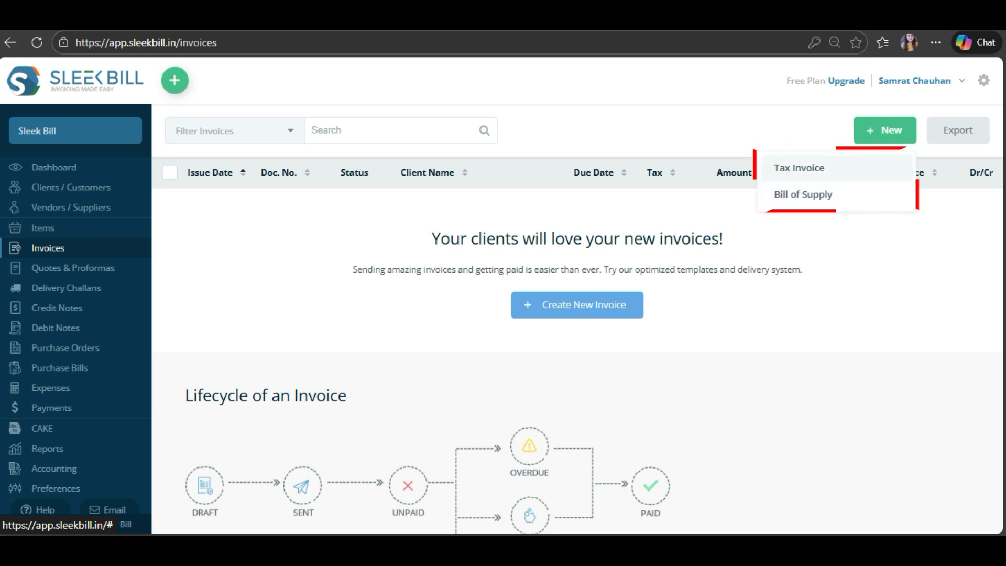
{"action": "left_click", "coordinate": [800, 168]}
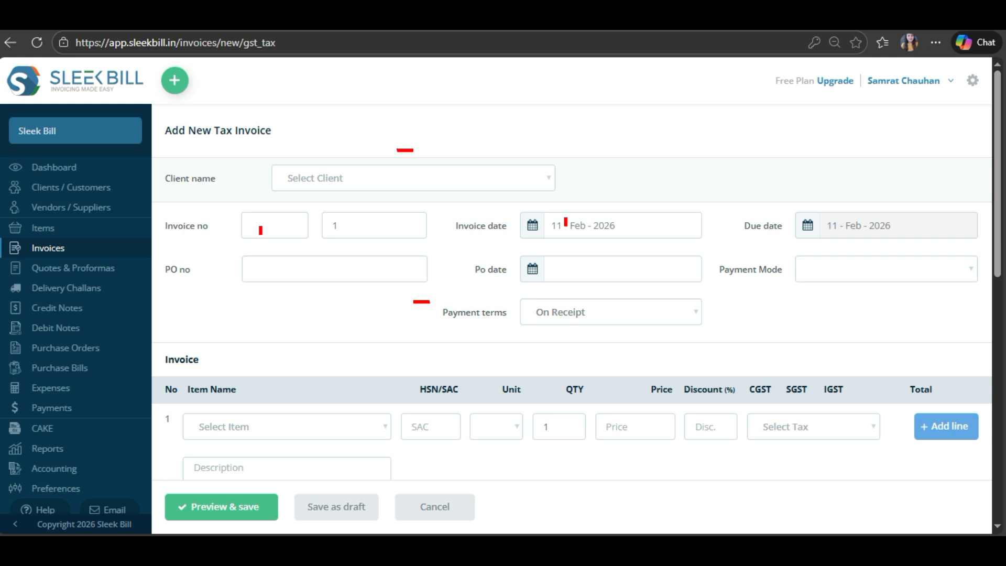
{"action": "left_click", "coordinate": [413, 178]}
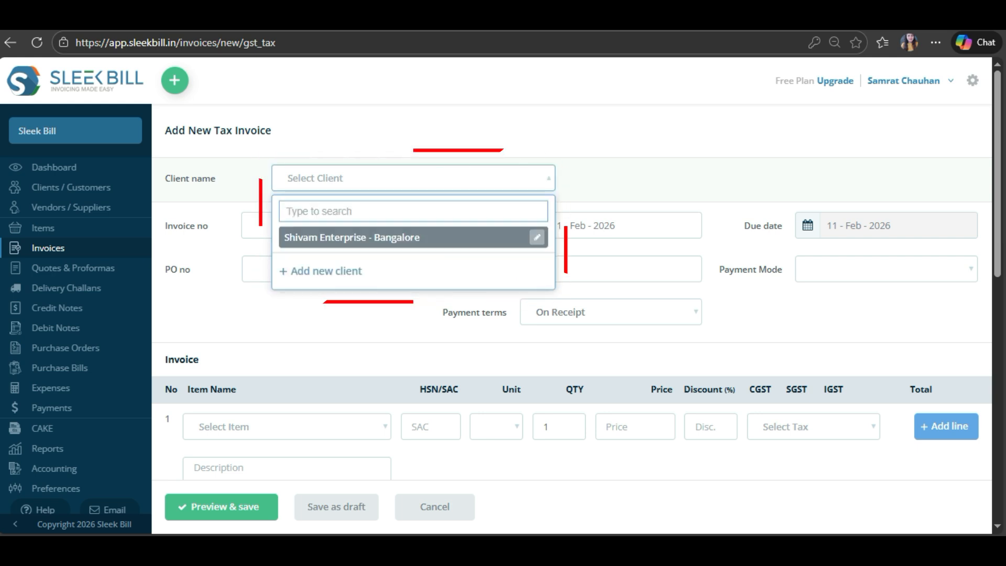
{"action": "left_click", "coordinate": [352, 238]}
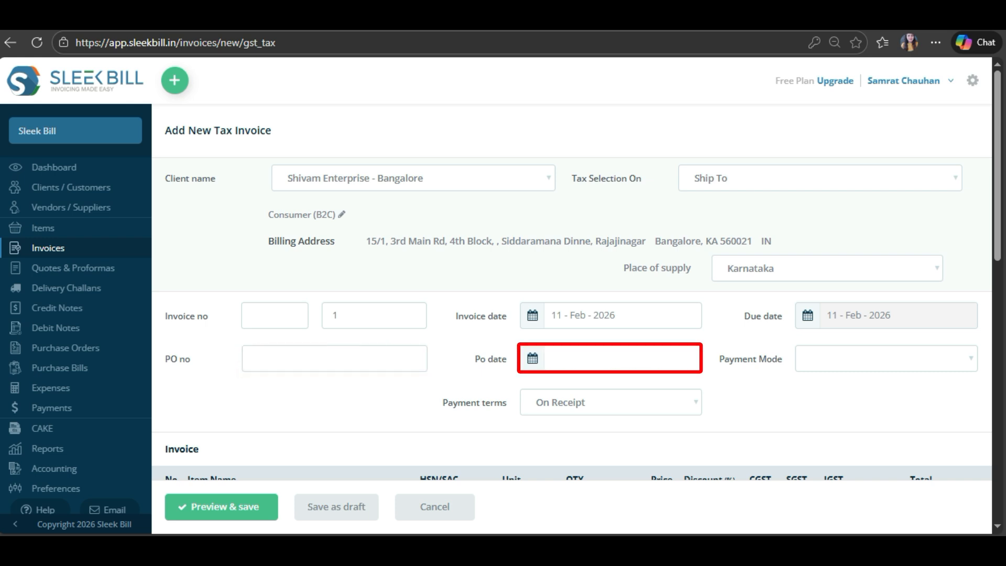
Step: Set the tax invoice's payment terms to NET 15
{"action": "scroll", "coordinate": [571, 294], "scroll_direction": "down", "scroll_amount": 2}
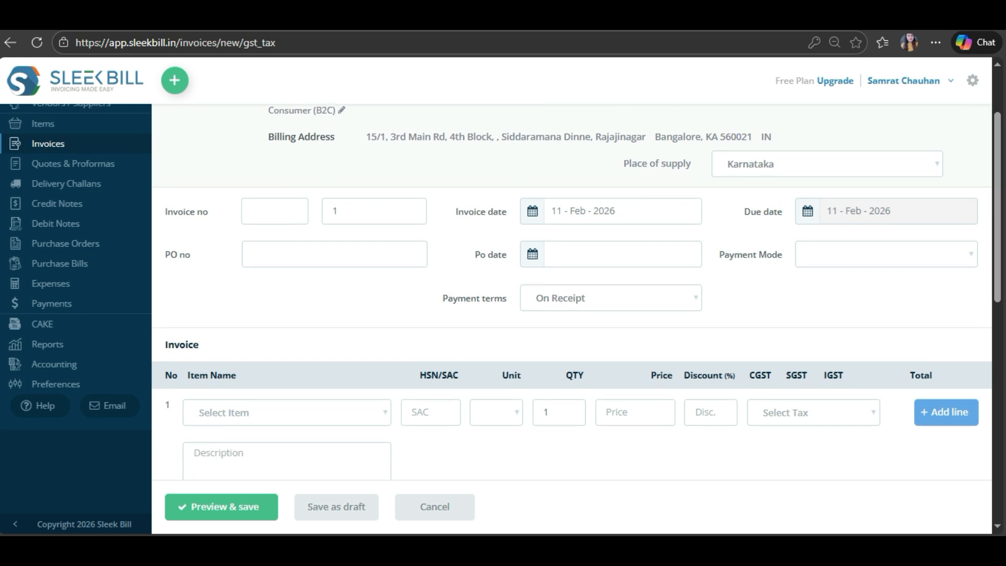
{"action": "left_click", "coordinate": [611, 298]}
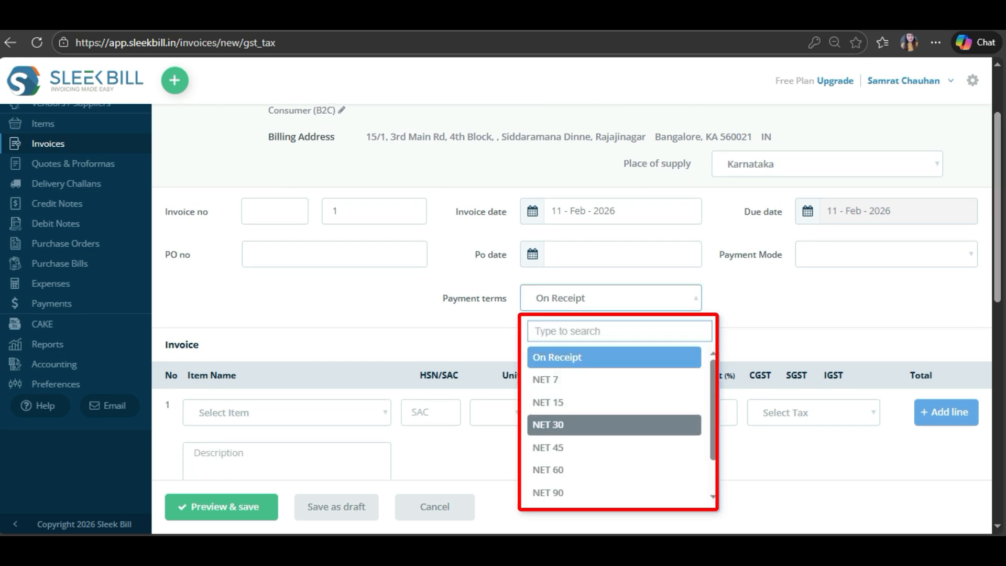
{"action": "left_click", "coordinate": [614, 402]}
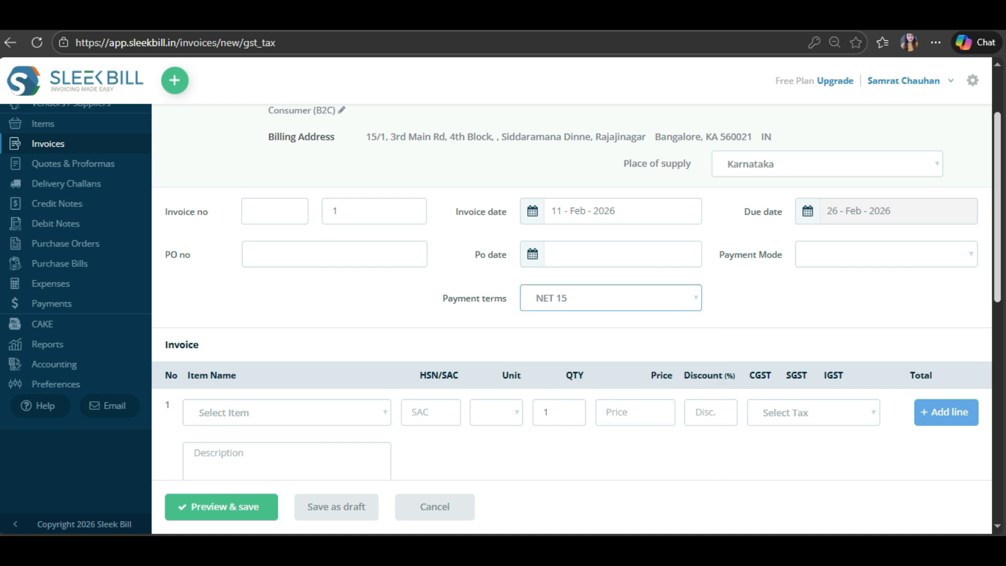
Step: Add the Doore Sensor item to the invoice with a quantity of 2
{"action": "scroll", "coordinate": [572, 315], "scroll_direction": "down", "scroll_amount": 4}
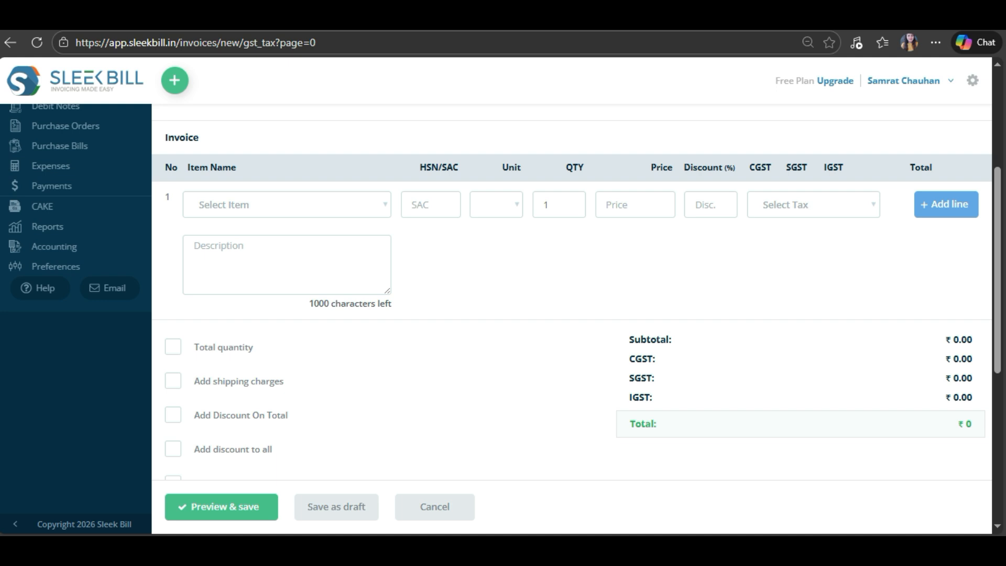
{"action": "left_click", "coordinate": [287, 205]}
{"action": "type", "text": "doo"}
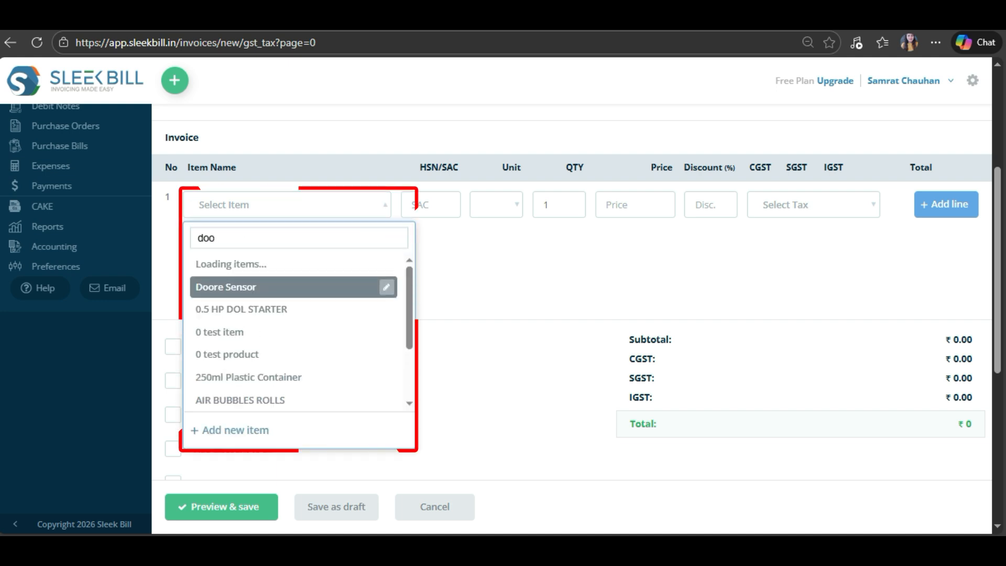
{"action": "key", "text": "Return"}
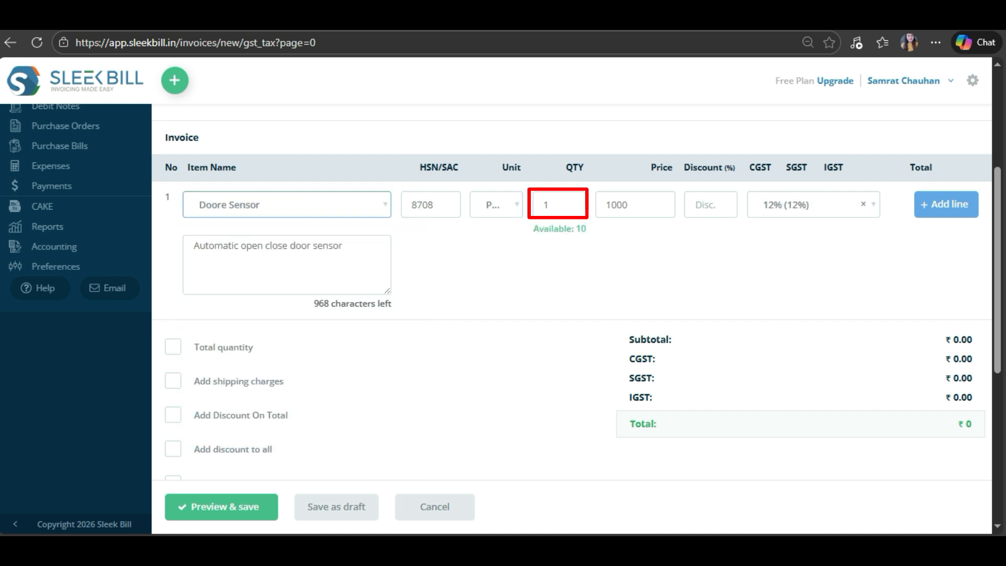
{"action": "double_click", "coordinate": [548, 205]}
{"action": "type", "text": "2"}
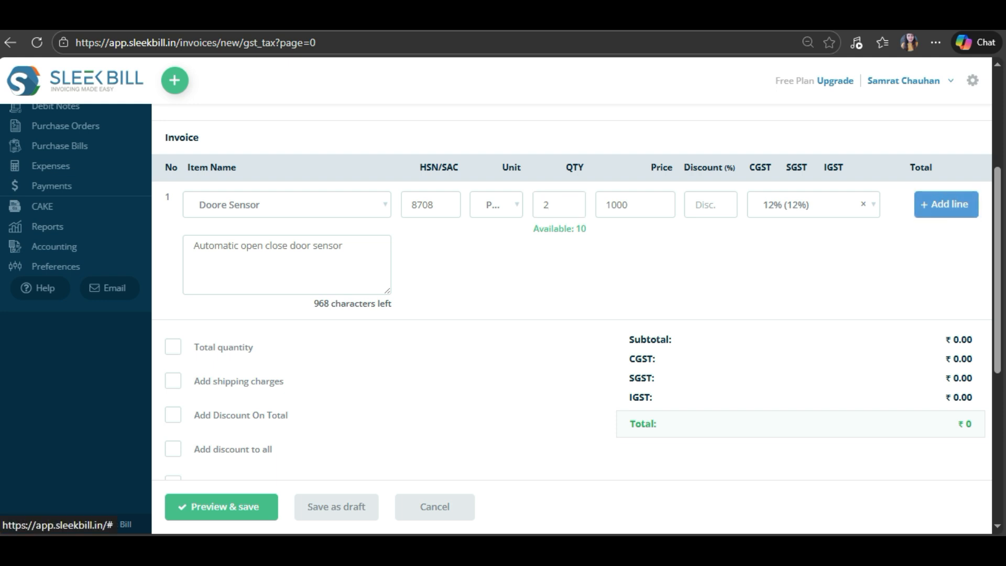
{"action": "left_click", "coordinate": [946, 204]}
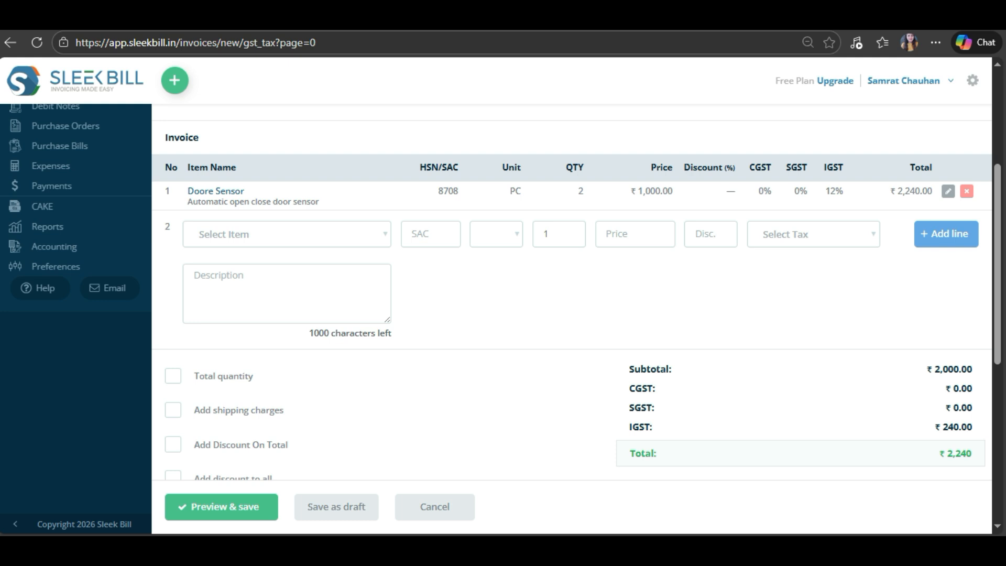
Step: Try the total quantity option with a unit and the shipping charges option on the invoice, and disable both again
{"action": "left_click", "coordinate": [173, 376]}
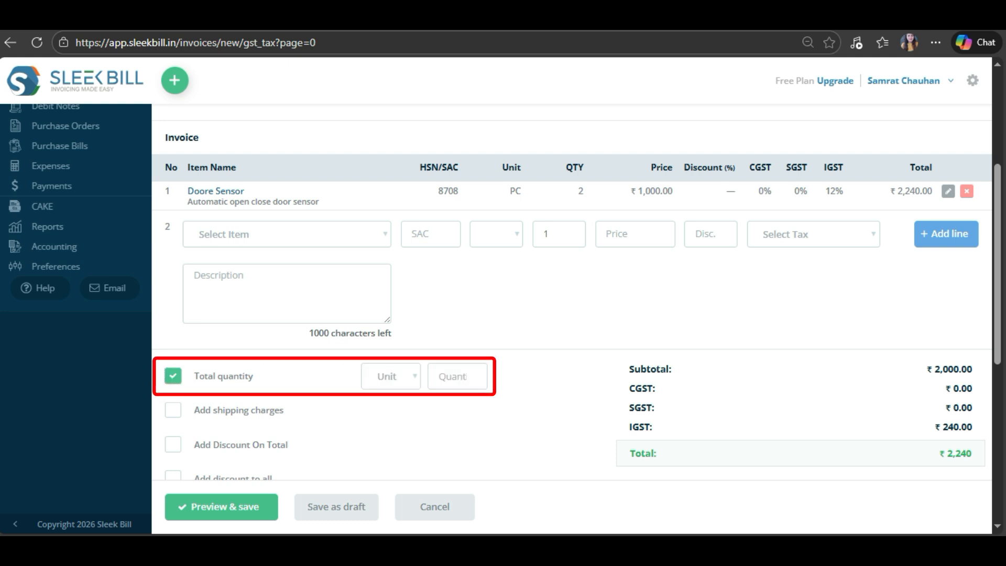
{"action": "left_click", "coordinate": [391, 376]}
{"action": "left_click", "coordinate": [412, 459]}
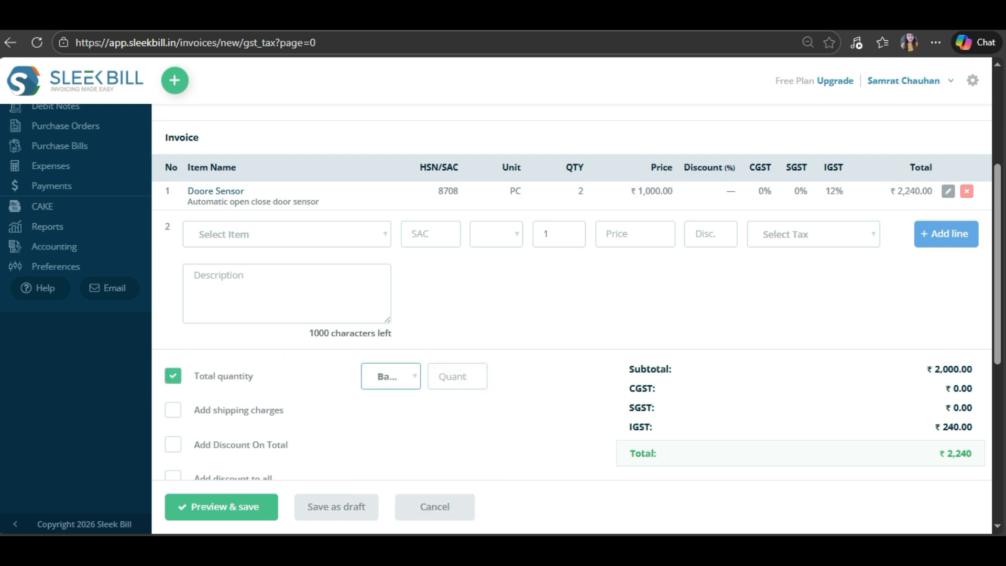
{"action": "left_click", "coordinate": [173, 375]}
{"action": "left_click", "coordinate": [173, 409]}
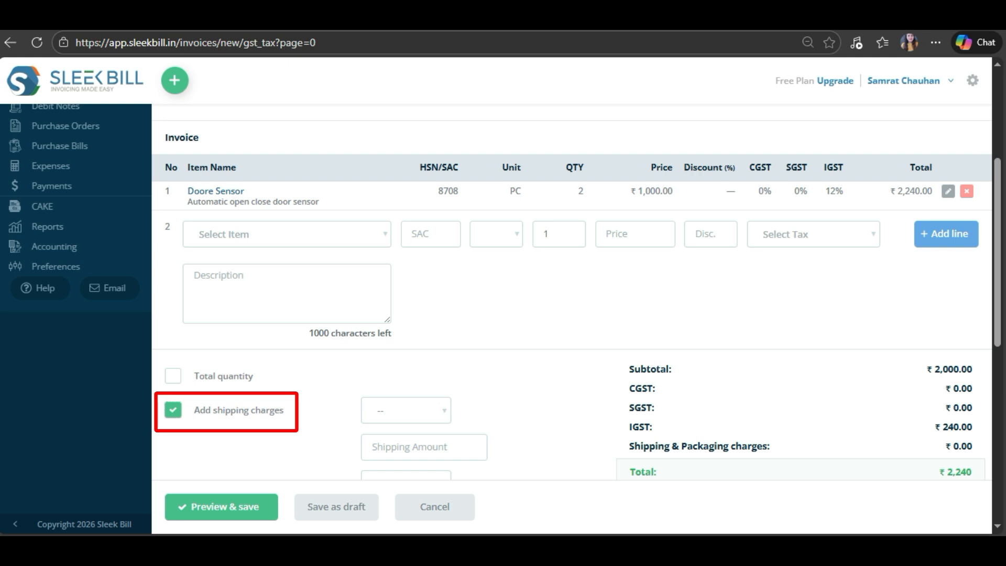
{"action": "left_click", "coordinate": [173, 410]}
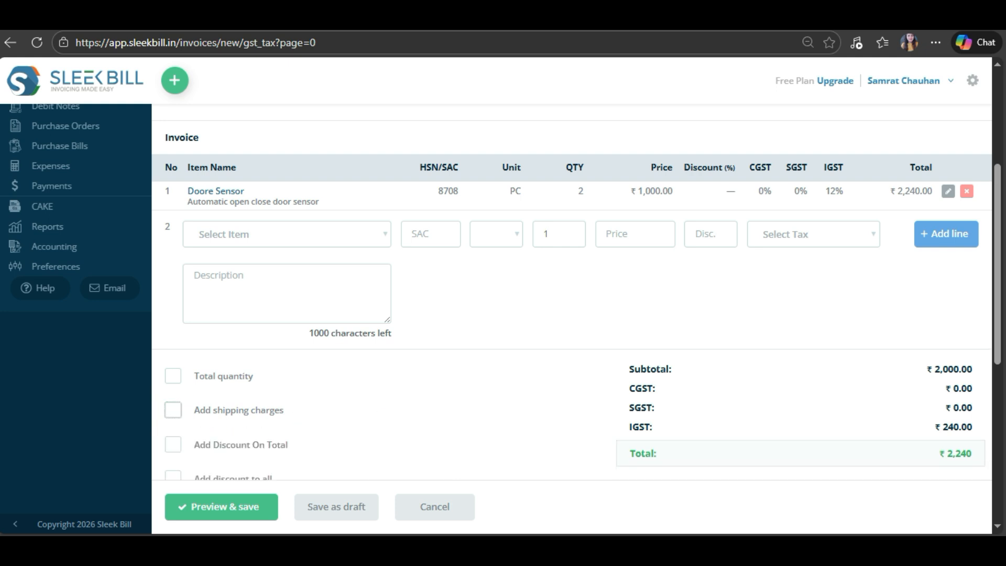
Step: Try the discount on total and discount to all options on the invoice, and disable the discount on total again
{"action": "left_click", "coordinate": [173, 444]}
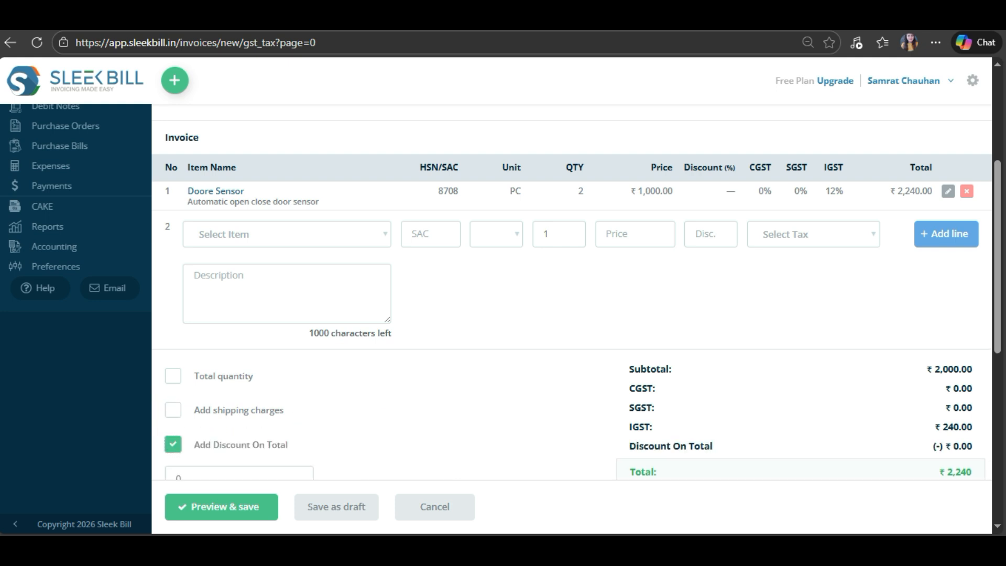
{"action": "scroll", "coordinate": [571, 289], "scroll_direction": "down", "scroll_amount": 4}
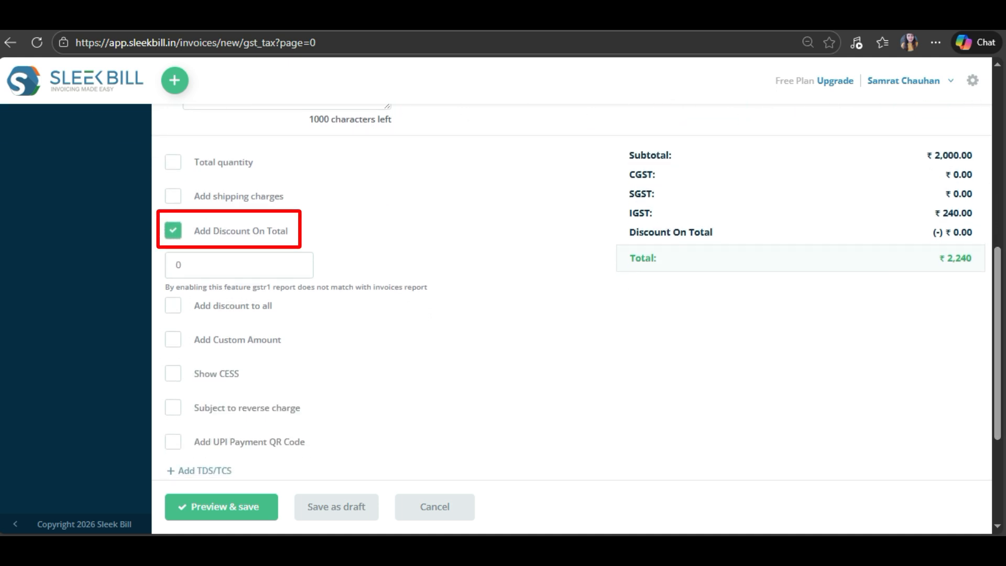
{"action": "left_click", "coordinate": [173, 305]}
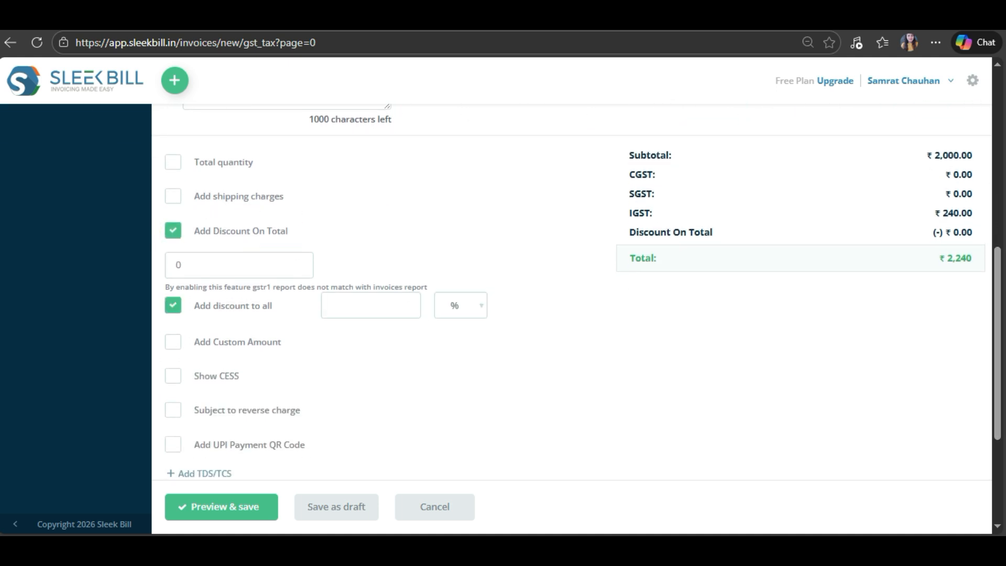
{"action": "left_click", "coordinate": [173, 231]}
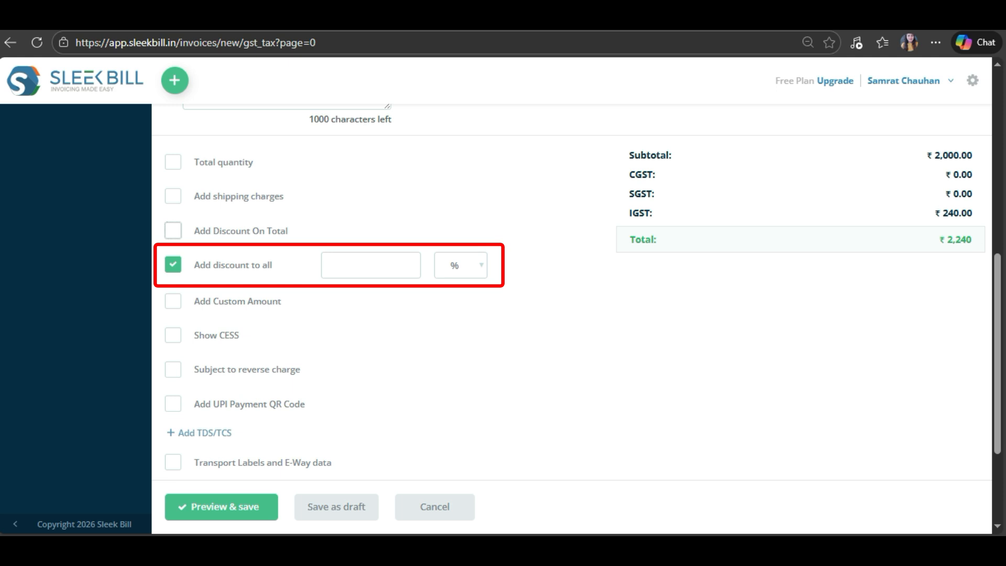
Step: Enable the custom amount option on the tax invoice
{"action": "left_click", "coordinate": [173, 301]}
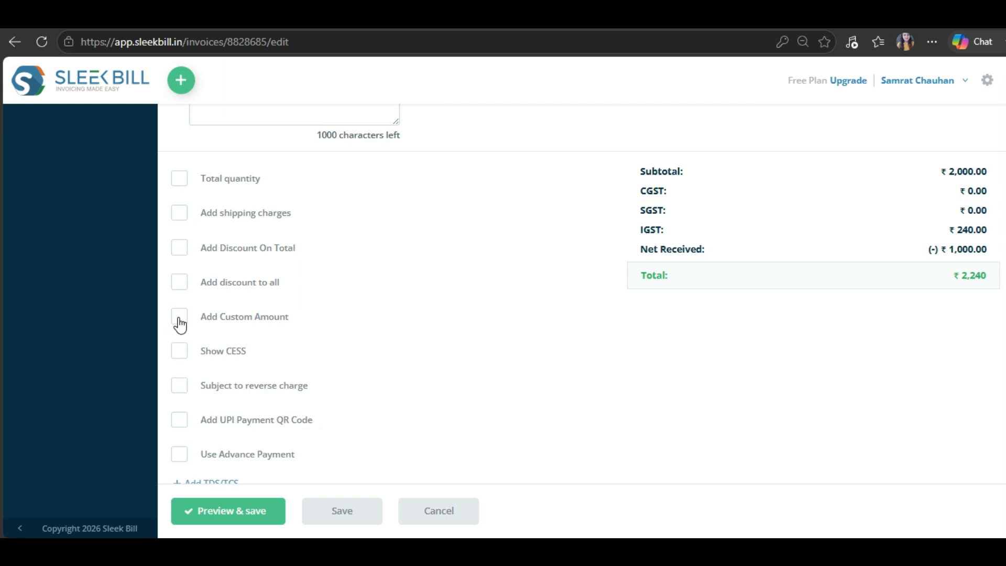
{"action": "left_click", "coordinate": [179, 319]}
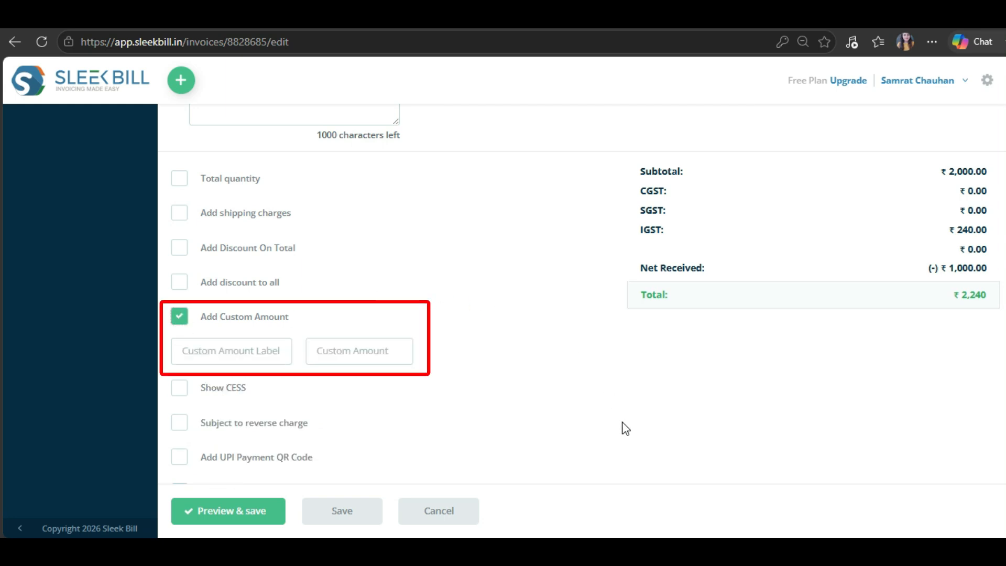
{"action": "scroll", "coordinate": [179, 316], "scroll_direction": "down", "scroll_amount": 2}
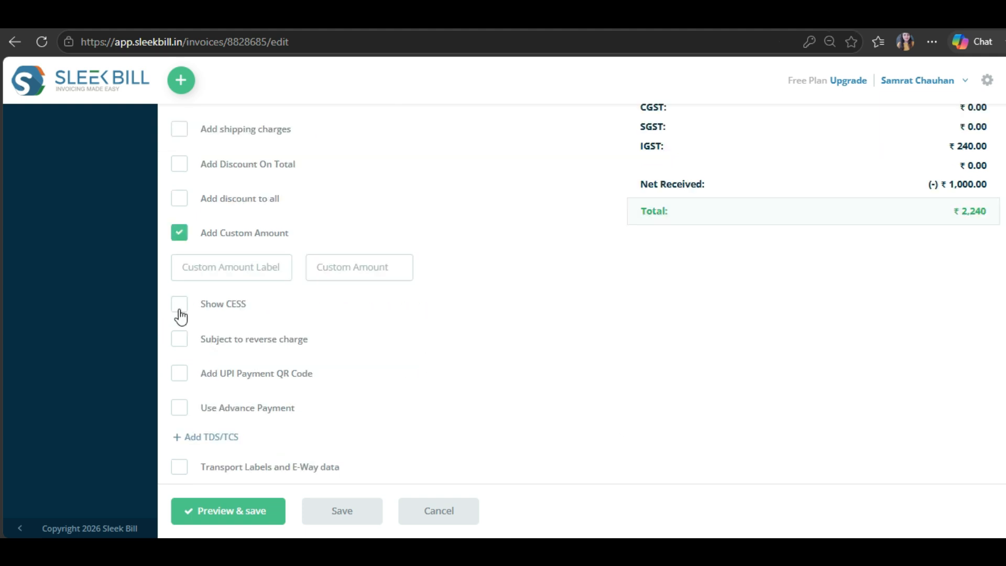
Step: Try the CESS, reverse charge and UPI payment QR code options on the invoice, and disable them again
{"action": "left_click", "coordinate": [180, 309]}
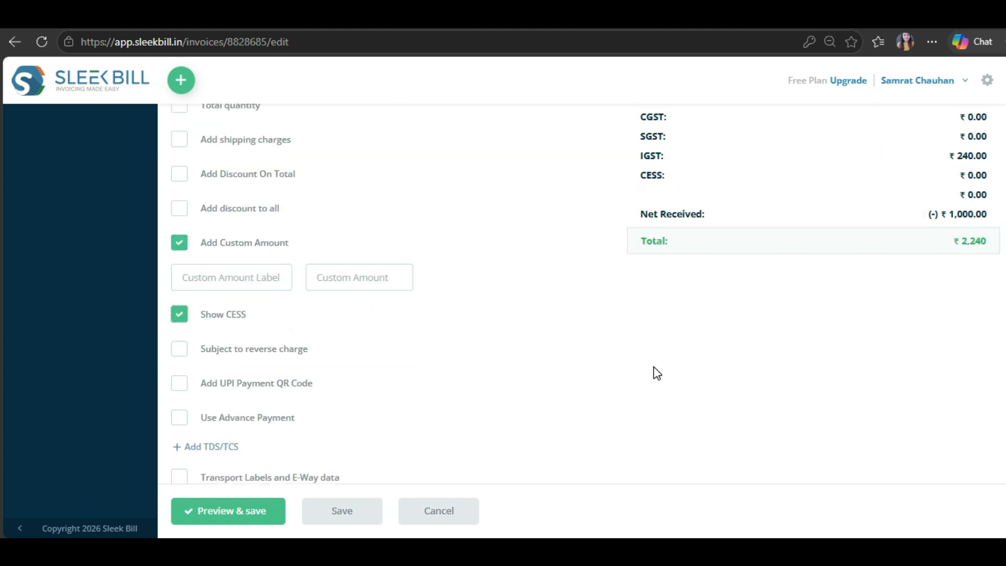
{"action": "left_click", "coordinate": [179, 314]}
{"action": "left_click", "coordinate": [180, 345]}
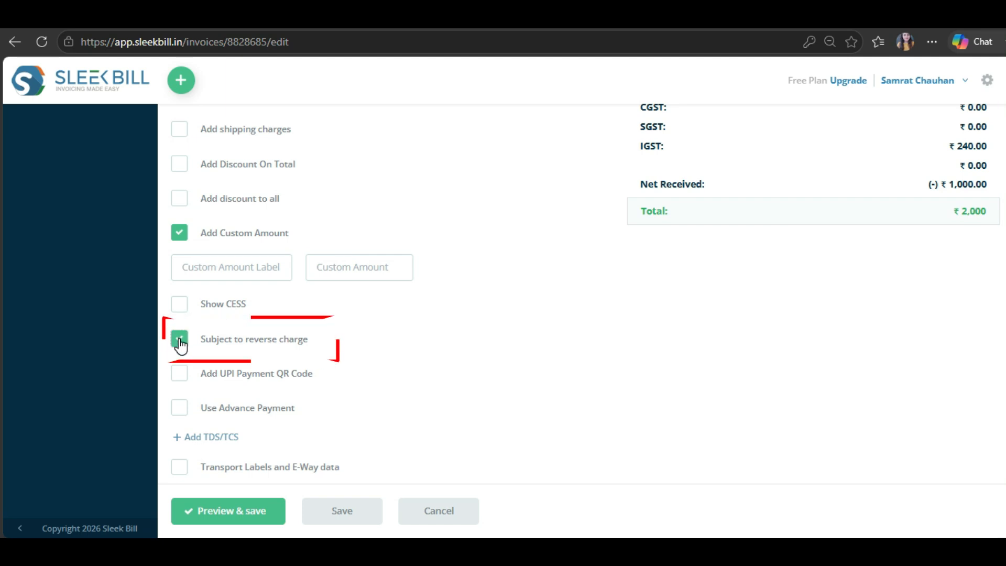
{"action": "left_click", "coordinate": [180, 341]}
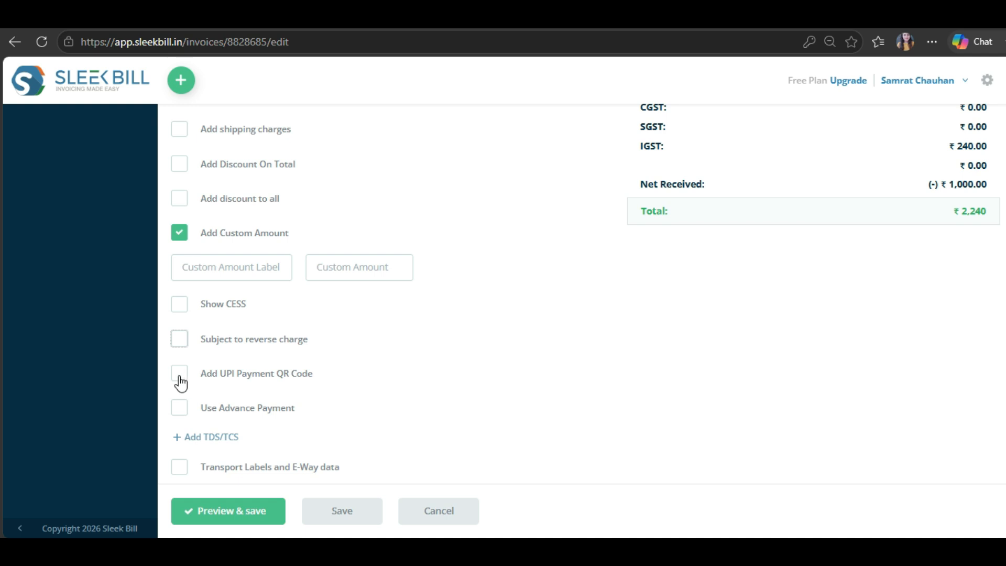
{"action": "left_click", "coordinate": [180, 376]}
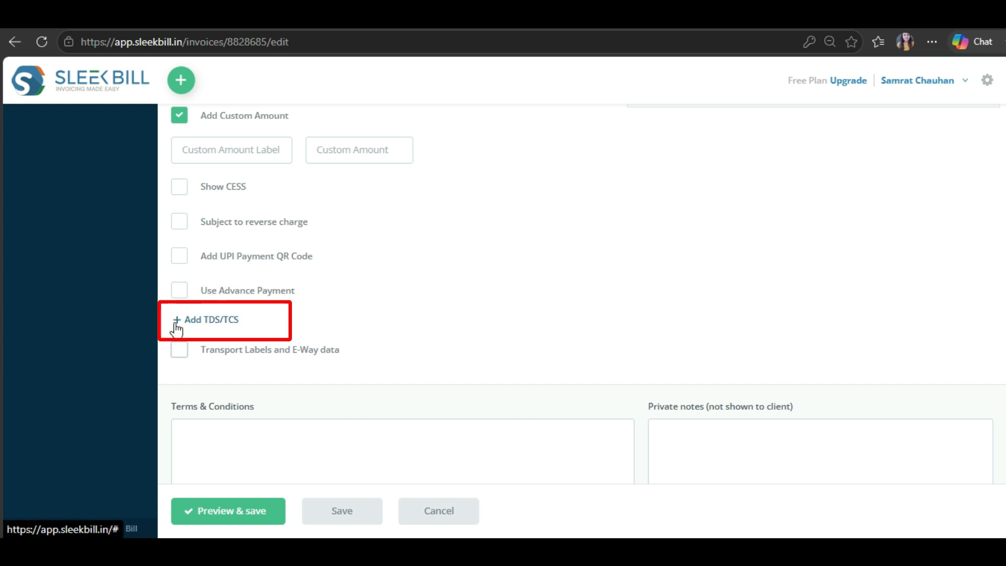
Step: Add a TDS/TCS line to the invoice and remove it, and try the transport labels and E-Way data option
{"action": "left_click", "coordinate": [177, 322]}
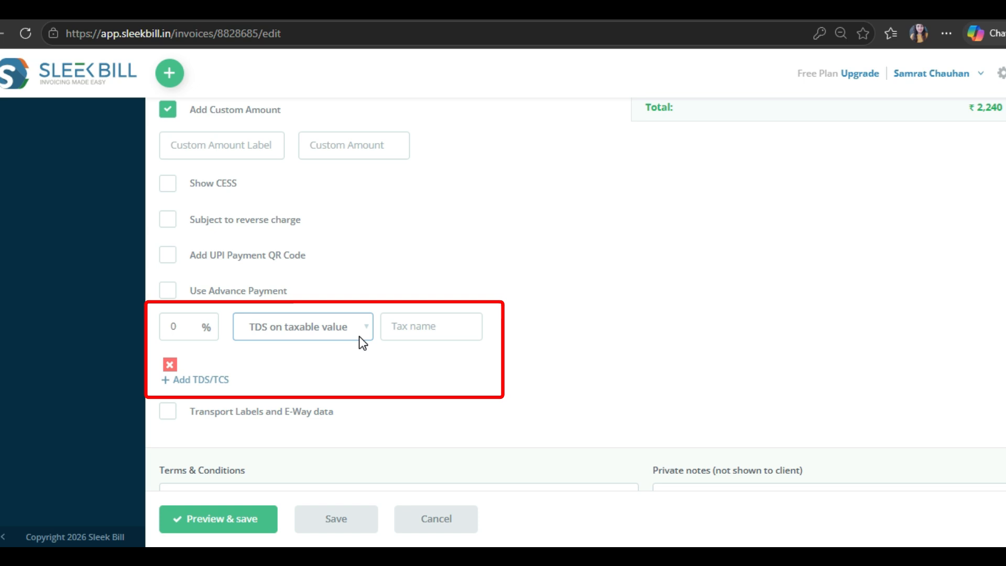
{"action": "scroll", "coordinate": [360, 336], "scroll_direction": "down", "scroll_amount": 2}
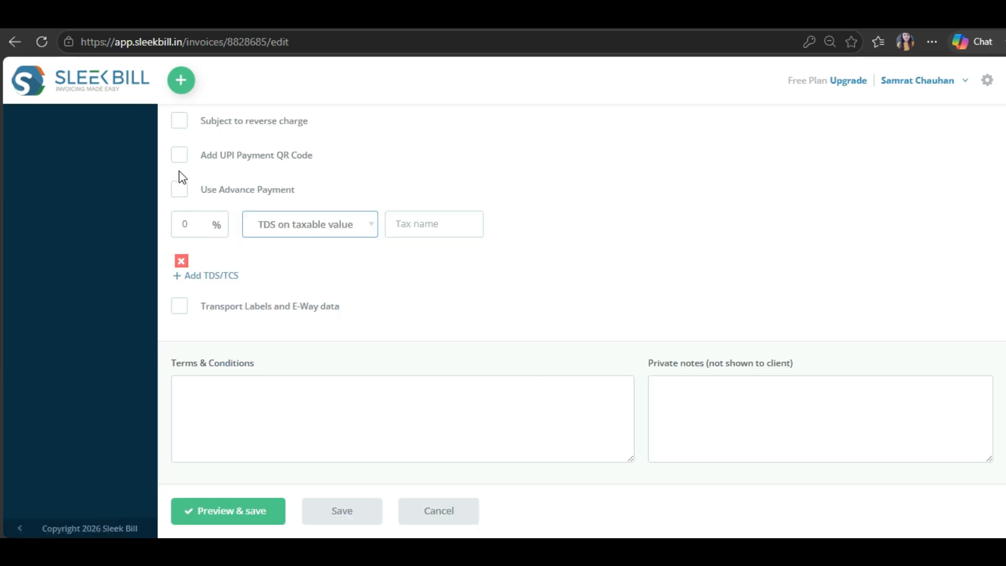
{"action": "left_click", "coordinate": [181, 261]}
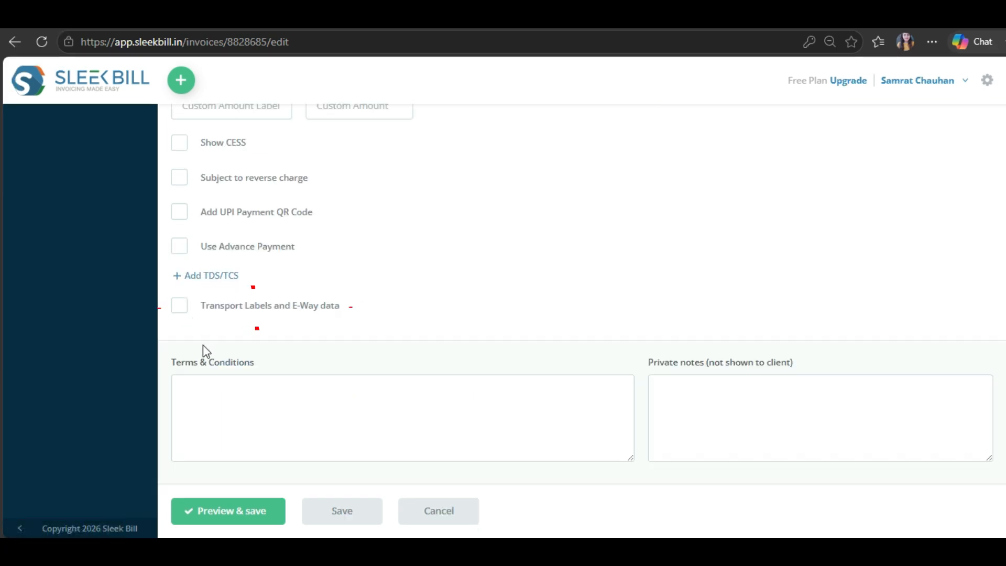
{"action": "left_click", "coordinate": [180, 309]}
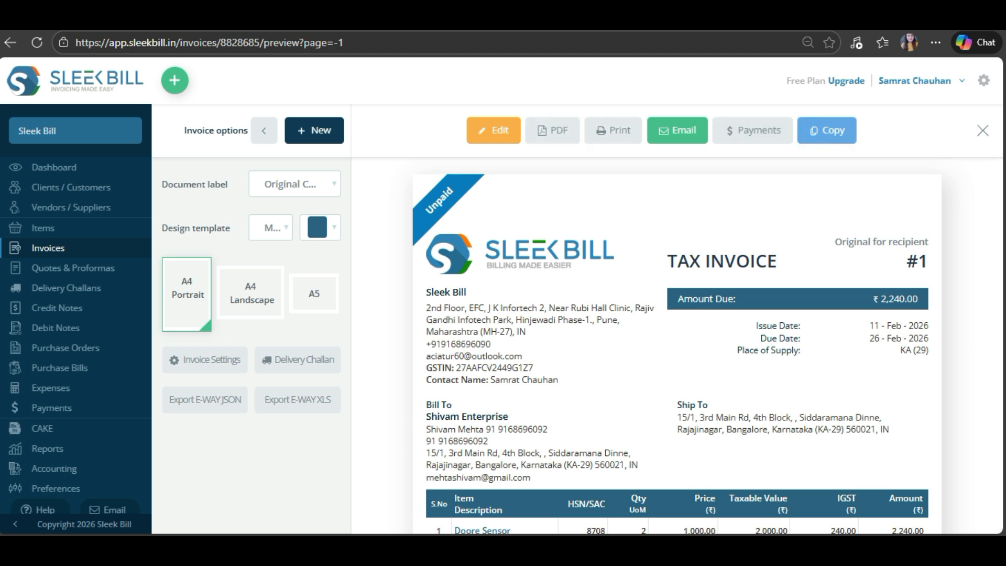
Step: Select Original Copy as the document label and look through the design templates available for the invoice
{"action": "left_click", "coordinate": [295, 184]}
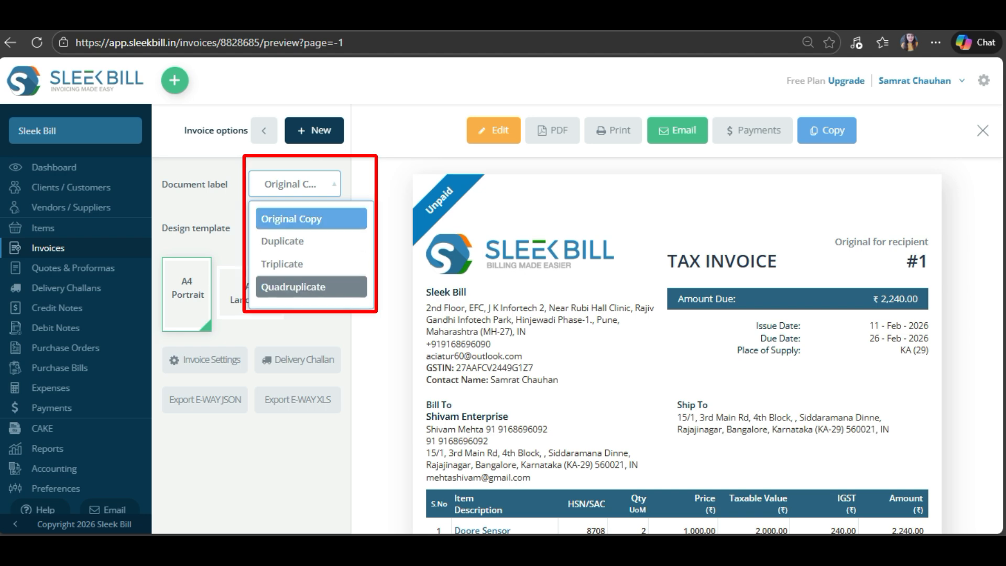
{"action": "left_click", "coordinate": [292, 220]}
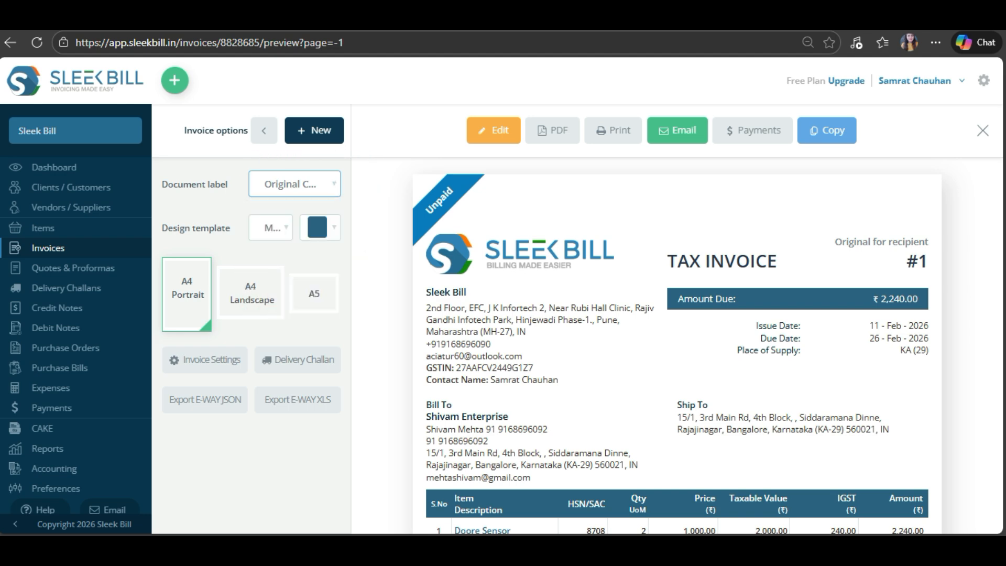
{"action": "left_click", "coordinate": [271, 227]}
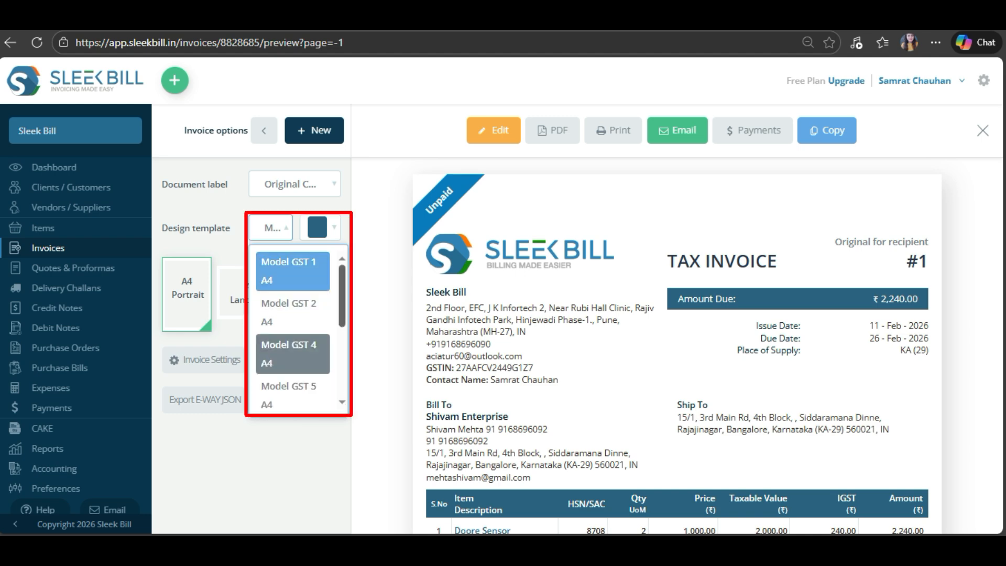
{"action": "scroll", "coordinate": [293, 354], "scroll_direction": "down", "scroll_amount": 4}
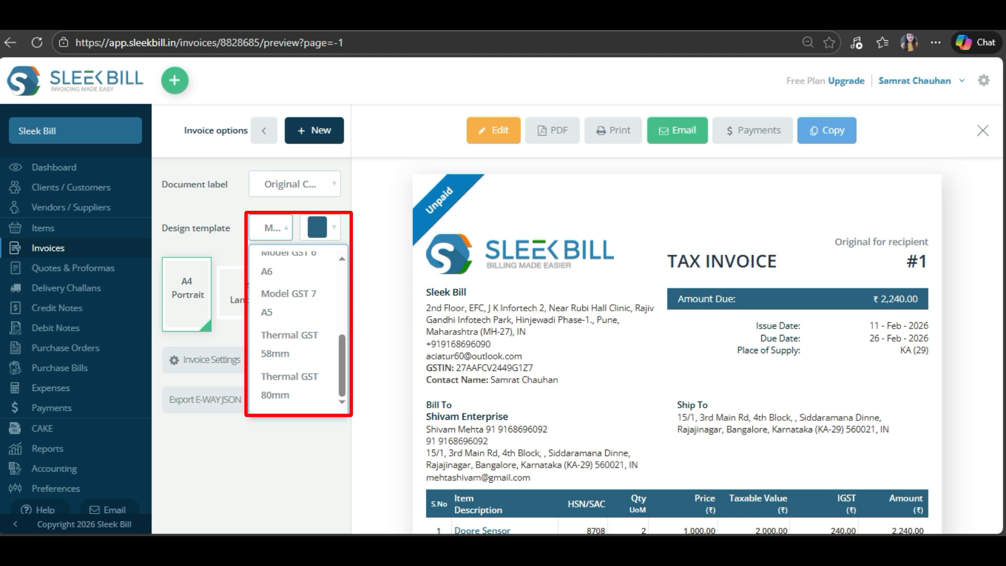
{"action": "scroll", "coordinate": [292, 354], "scroll_direction": "up", "scroll_amount": 4}
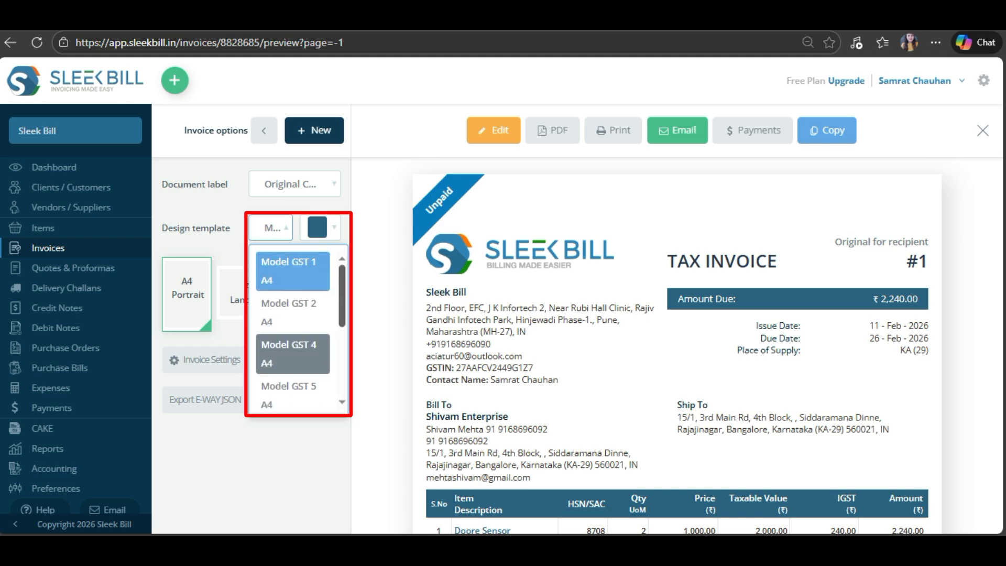
Step: Try the green template colour and the A4 Landscape and A5 layouts, and return the invoice to A4 Portrait
{"action": "left_click", "coordinate": [320, 227]}
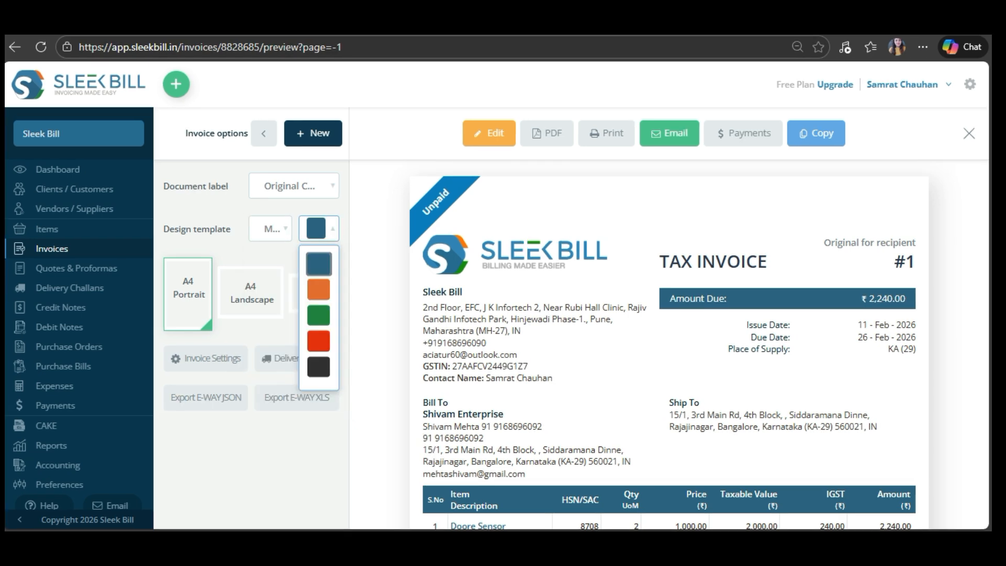
{"action": "left_click", "coordinate": [319, 314]}
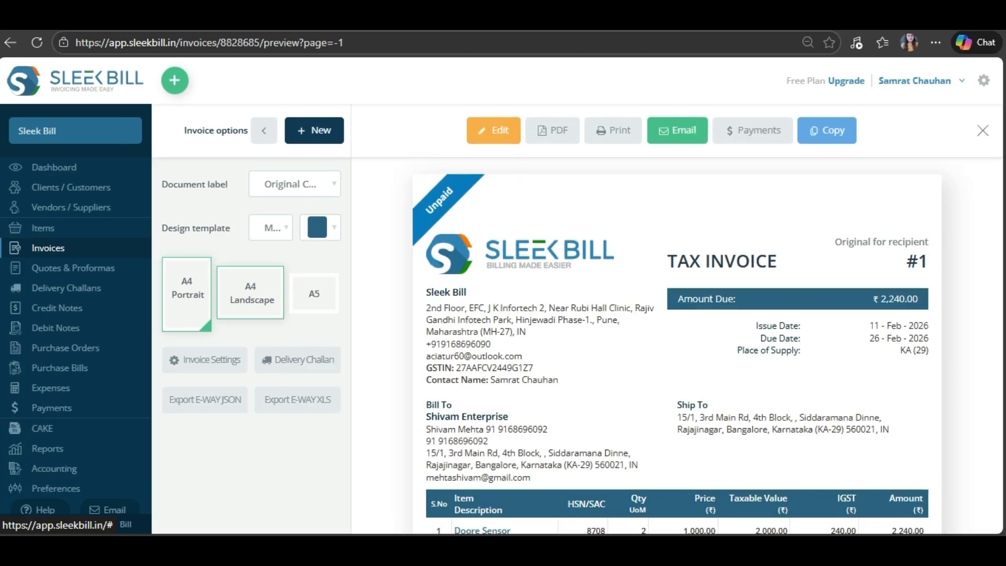
{"action": "left_click", "coordinate": [250, 292]}
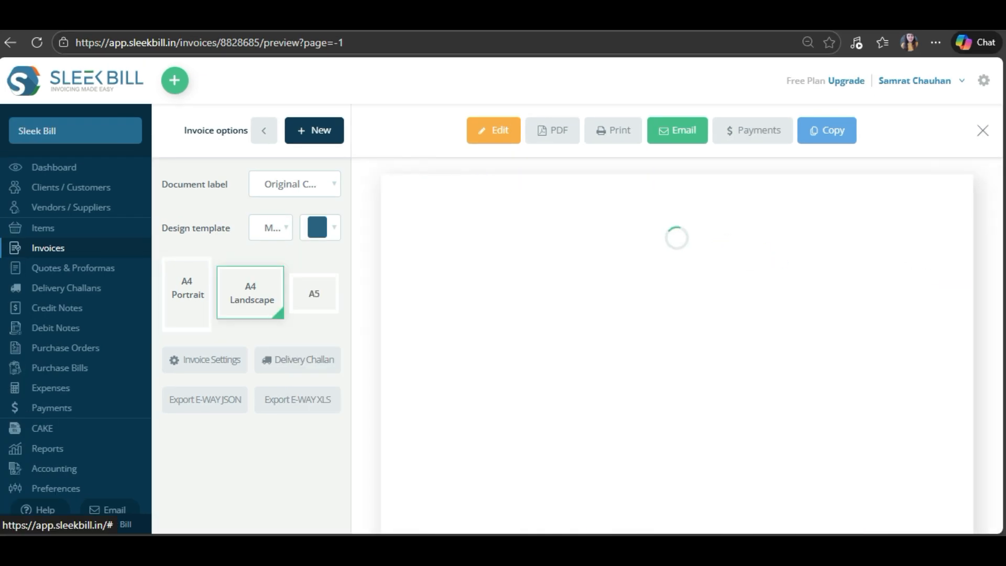
{"action": "left_click", "coordinate": [314, 294]}
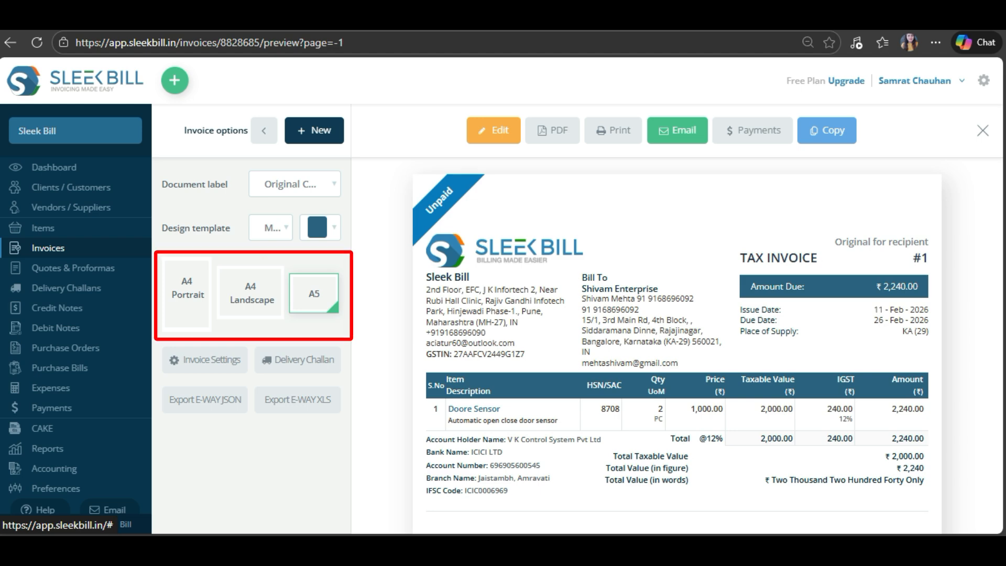
{"action": "left_click", "coordinate": [187, 293]}
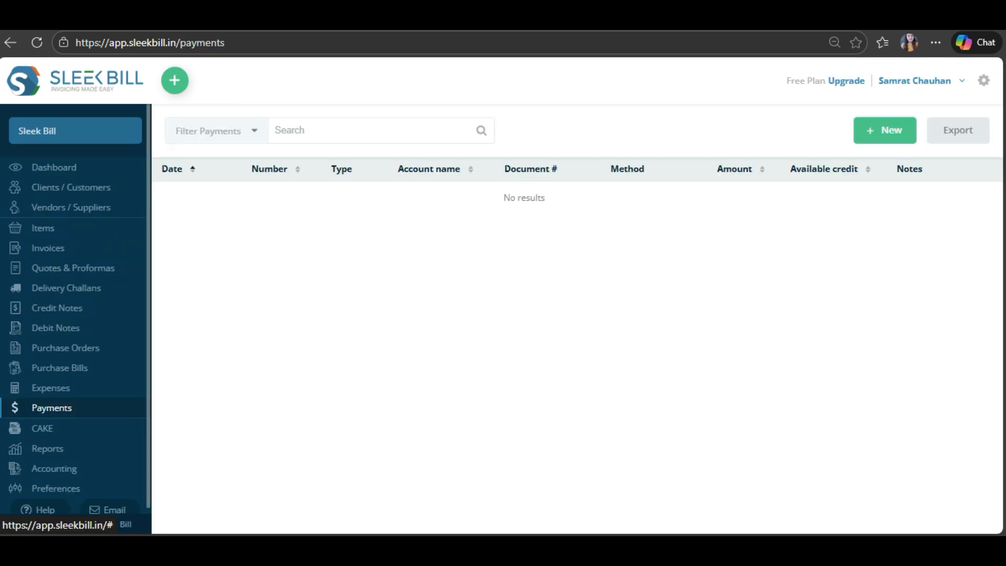
Step: Start a new received payment and select Shivam Enterprise - Bangalore as the client
{"action": "left_click", "coordinate": [885, 130]}
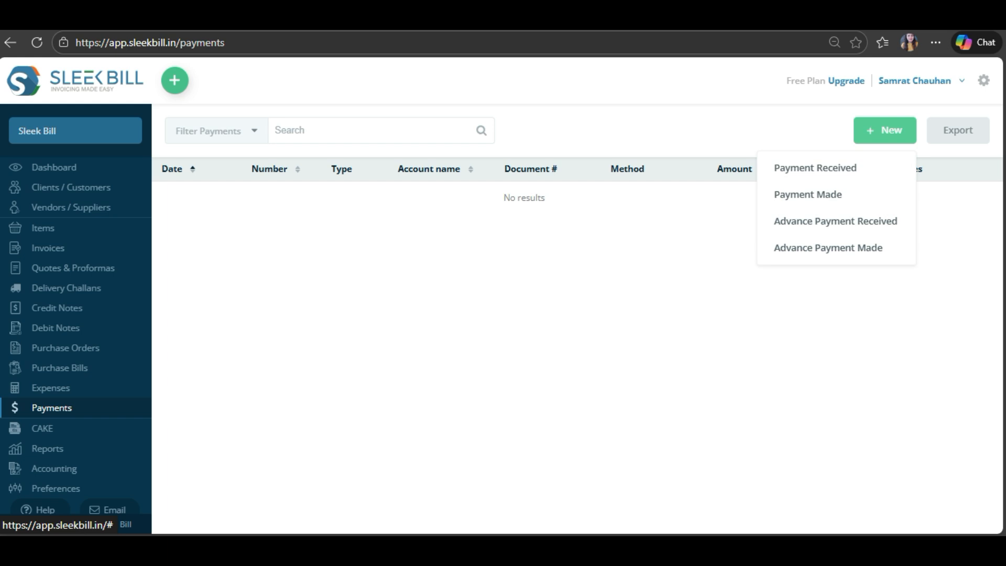
{"action": "left_click", "coordinate": [815, 168]}
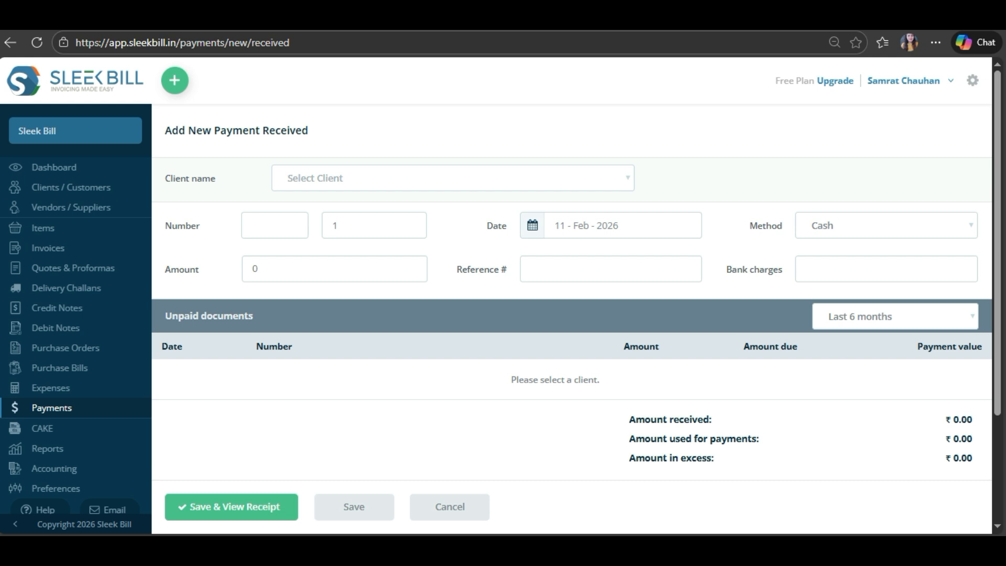
{"action": "left_click", "coordinate": [453, 178]}
{"action": "left_click", "coordinate": [383, 236]}
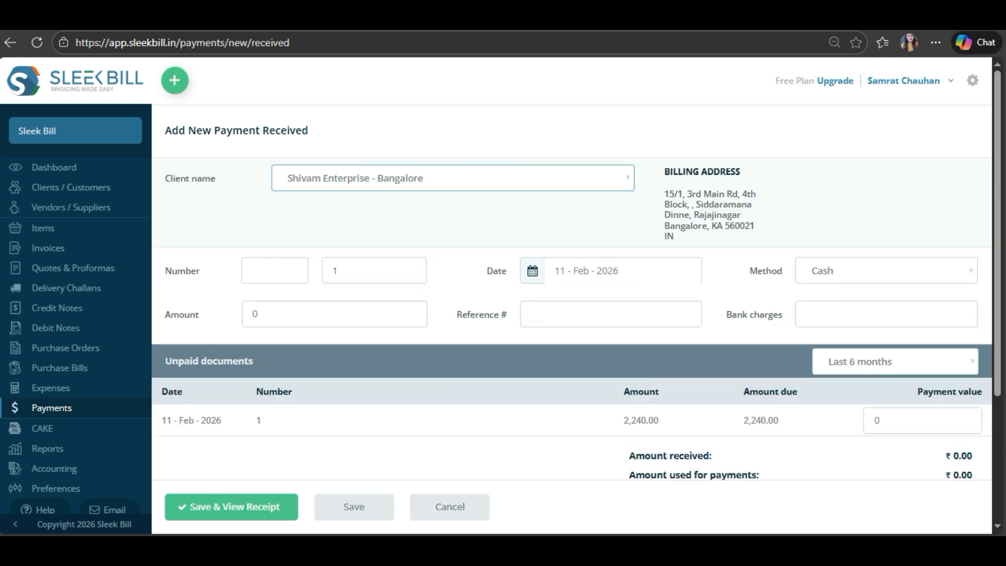
Step: Set the received payment's amount to 1000 and keep Cash as the payment method
{"action": "left_click", "coordinate": [254, 313]}
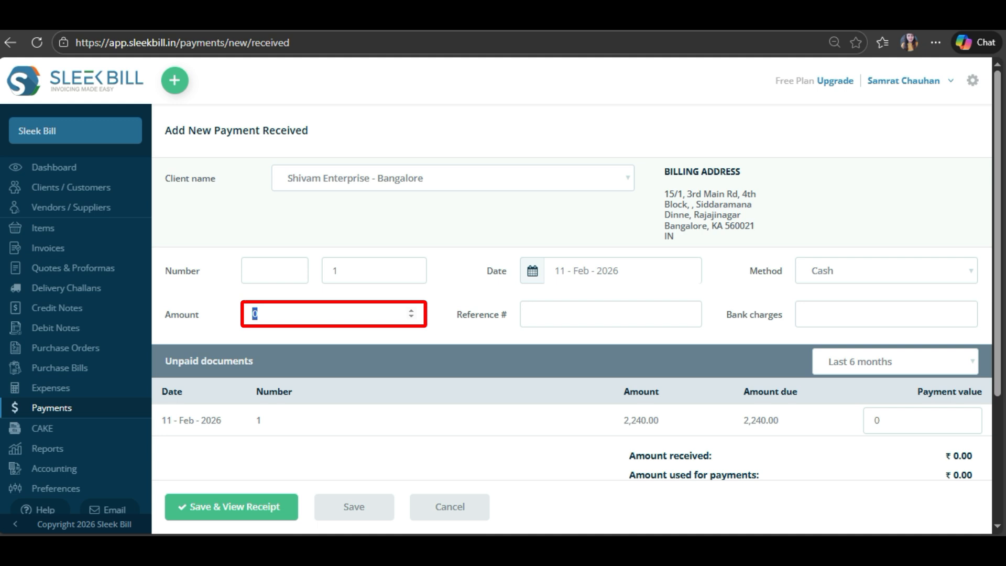
{"action": "type", "text": "100"}
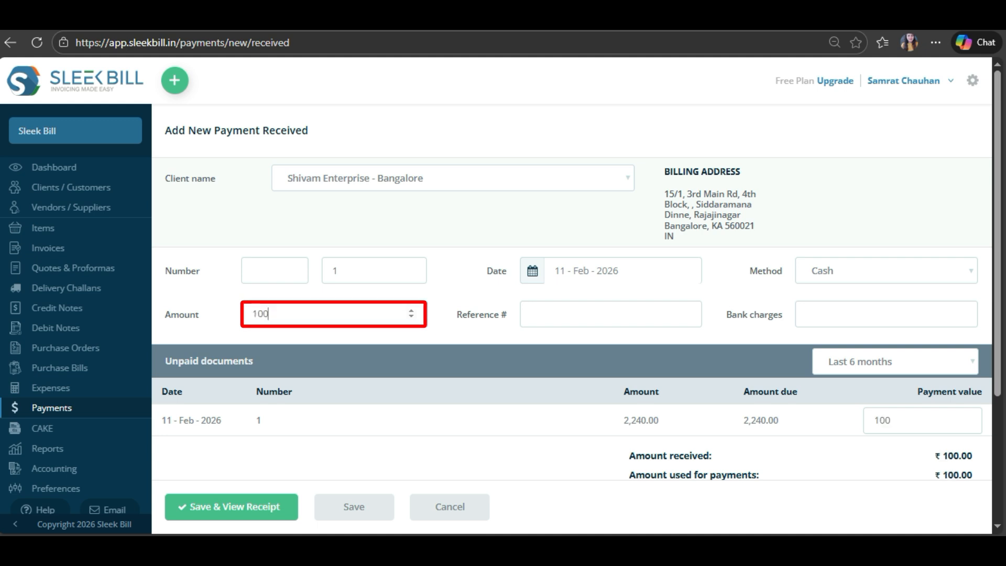
{"action": "type", "text": "0"}
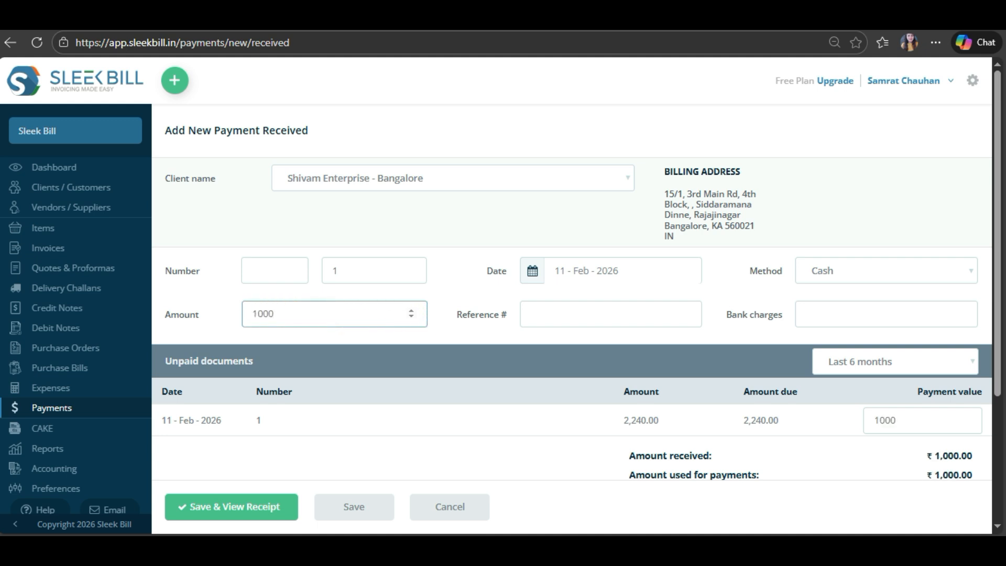
{"action": "left_click", "coordinate": [886, 271]}
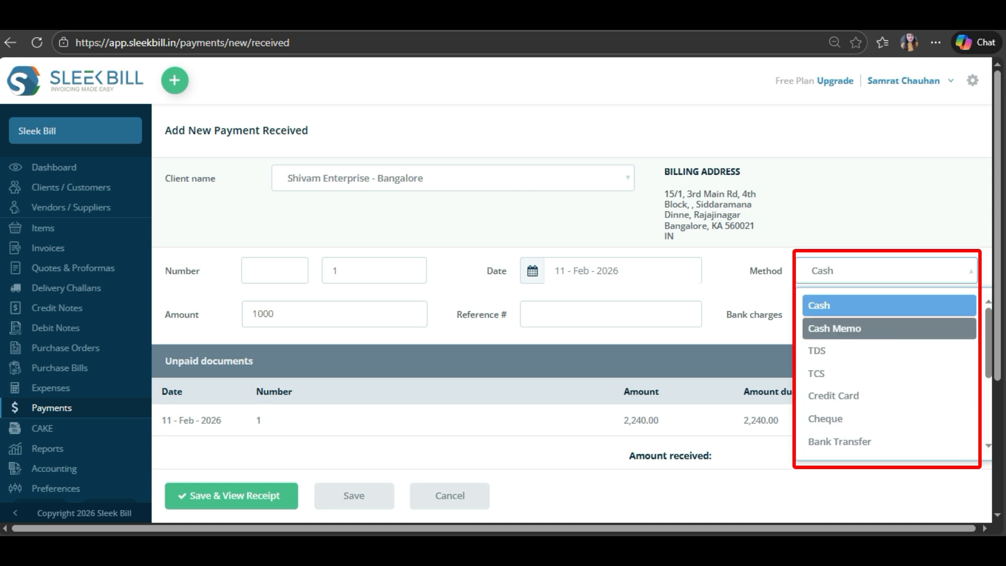
{"action": "key", "text": "Escape"}
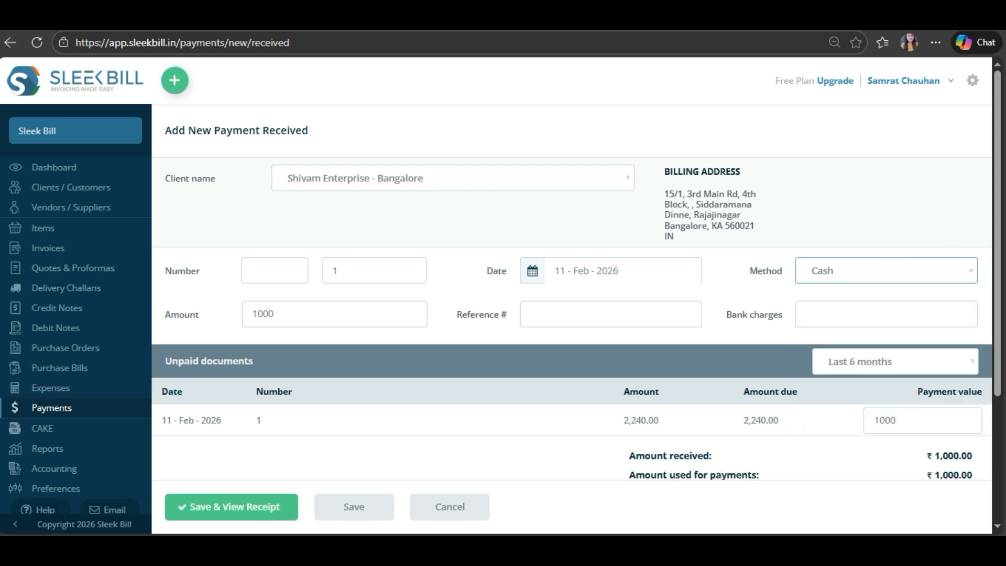